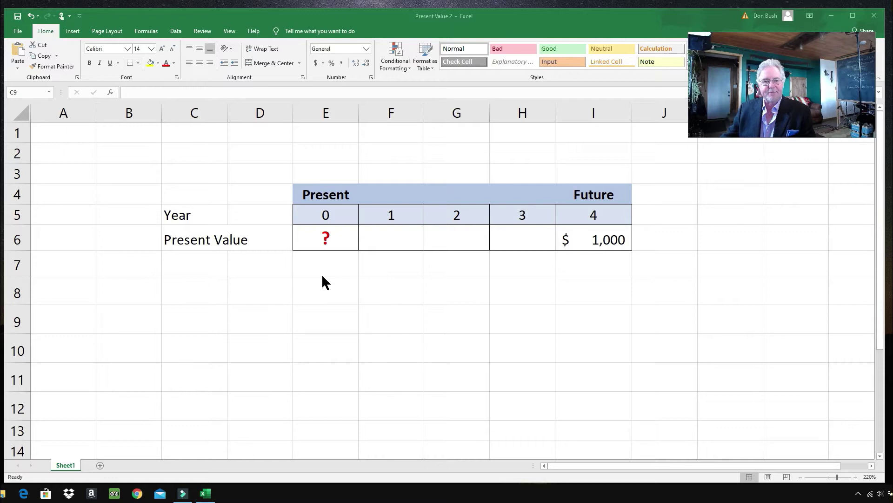
- Enter a discount rate of 10% in cell C9
left_click(203, 320)
key("shift+Down")
key("shift+Down")
key("shift+Down")
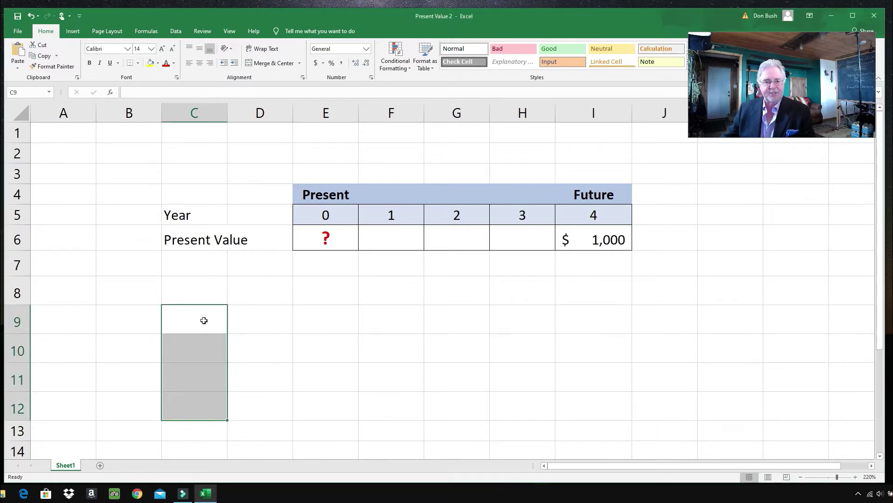
left_click(204, 320)
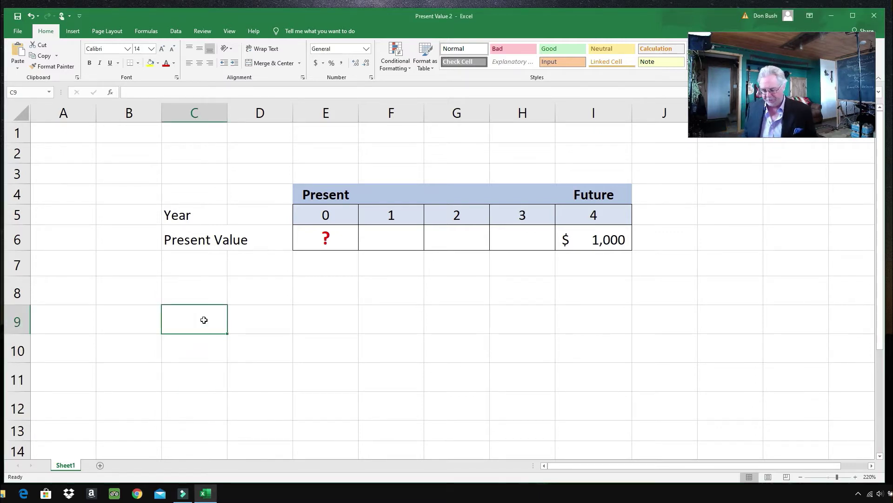
type("10%")
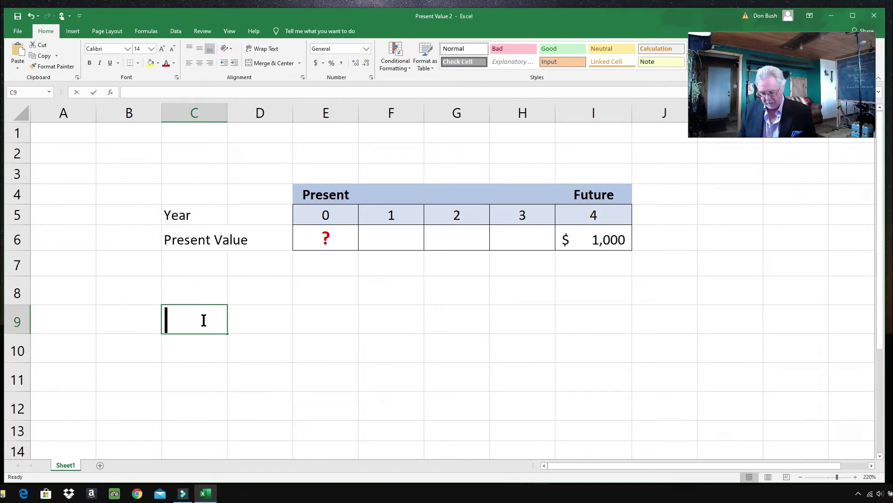
key("Return")
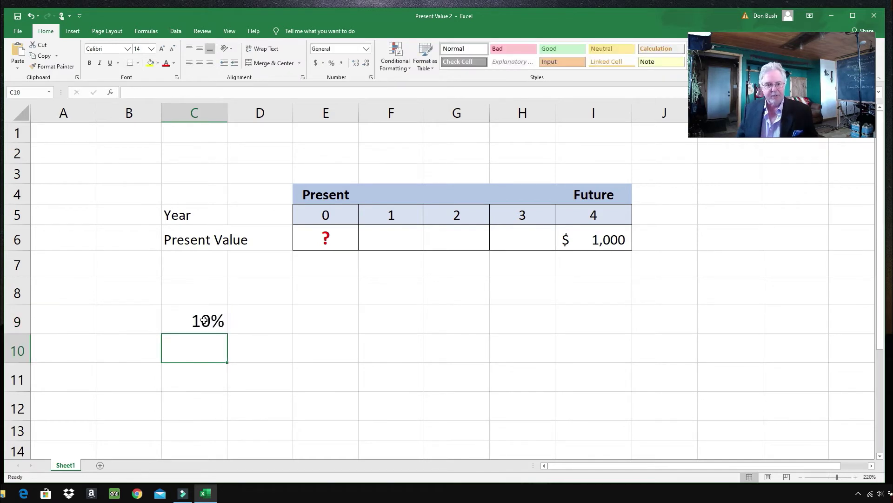
left_click(330, 315)
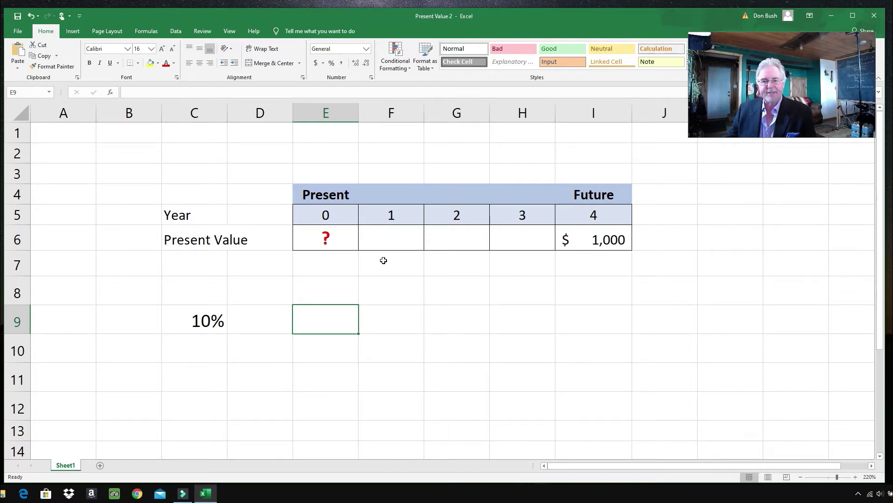
left_click(393, 240)
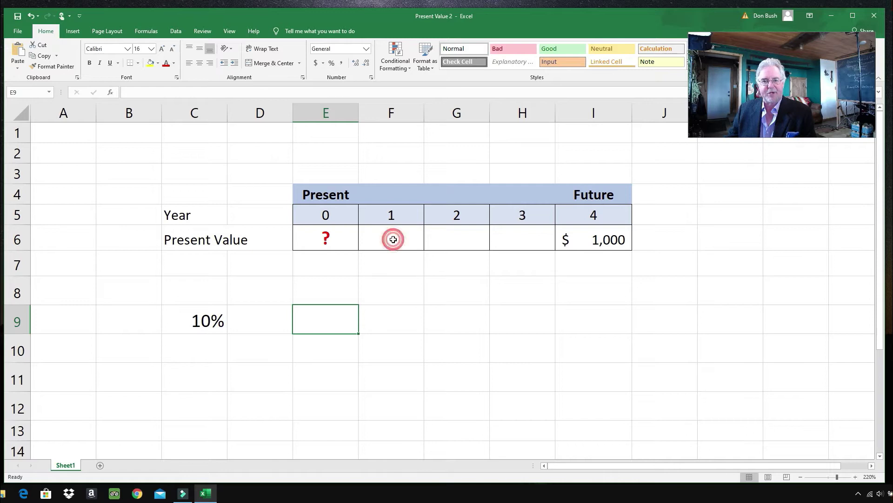
left_click(464, 244)
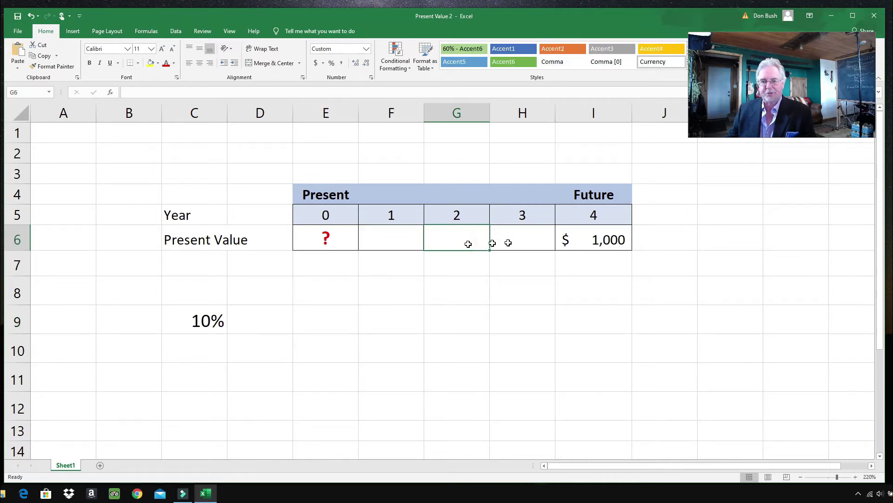
left_click(521, 239)
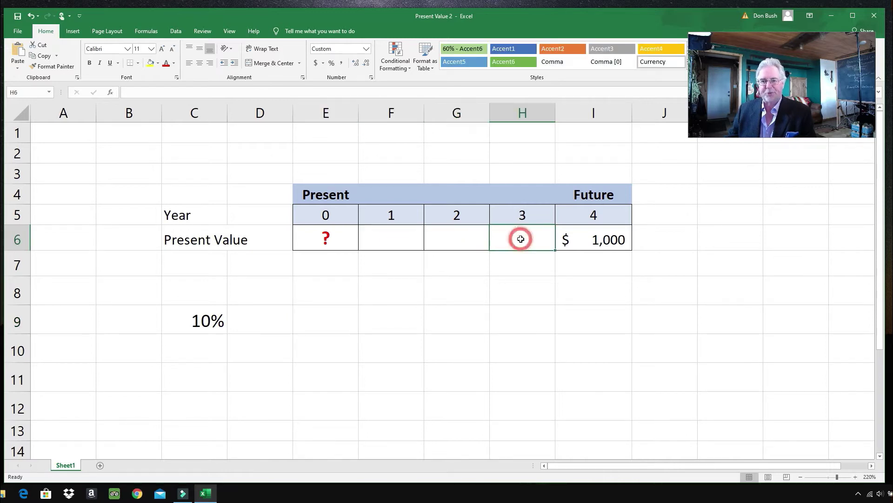
- Enter 0 as the Present Value row amount for years 1, 2 and 3 in cells F6 to H6
left_click(395, 239)
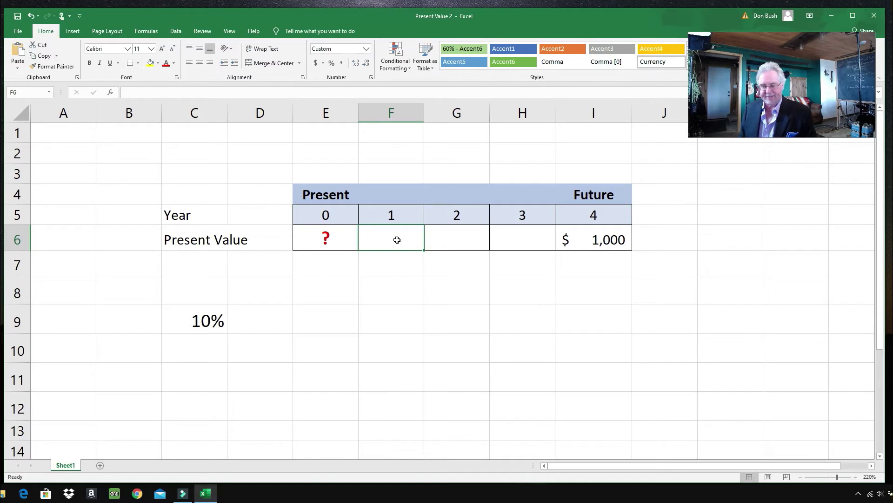
type("0")
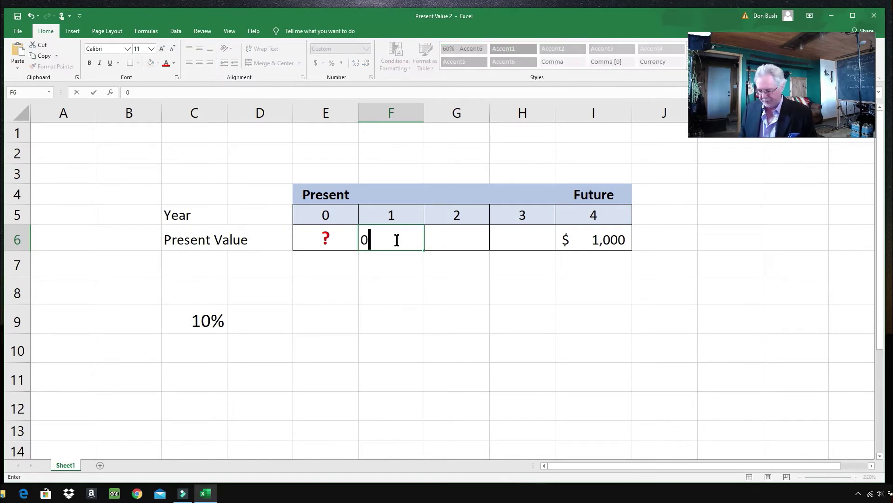
key("Return")
key("Up")
key("Right")
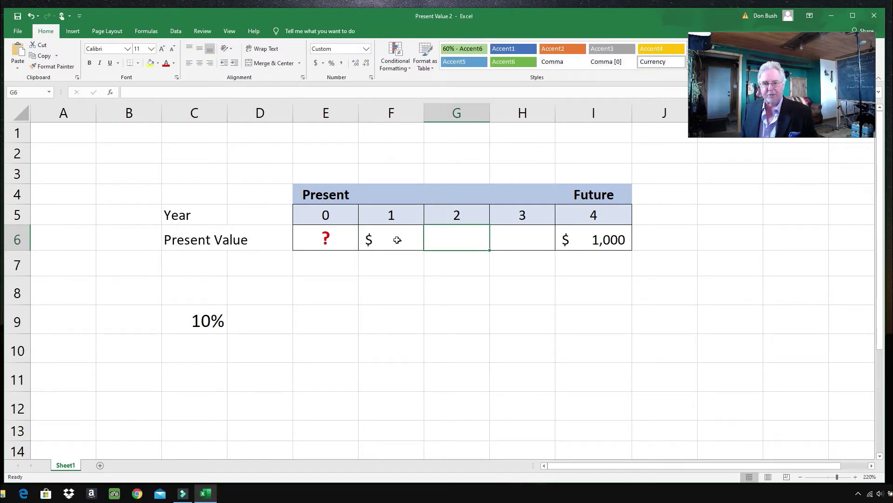
type("0")
key("Return")
key("Up")
key("Right")
type("0")
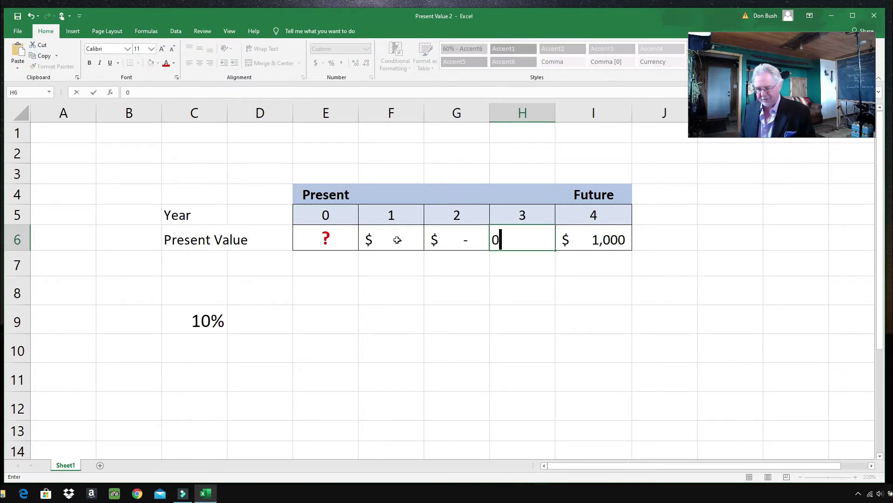
key("Return")
key("Up")
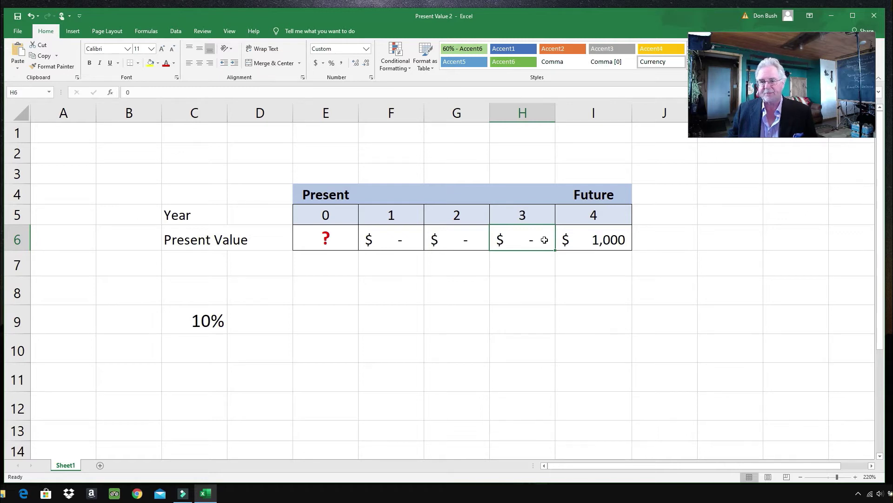
- Insert the financial function NPV in cell E9
left_click(343, 321)
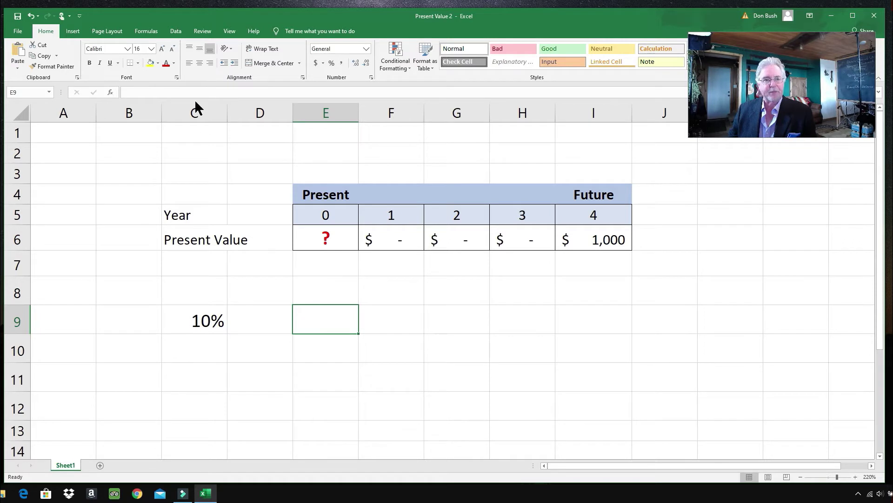
left_click(148, 32)
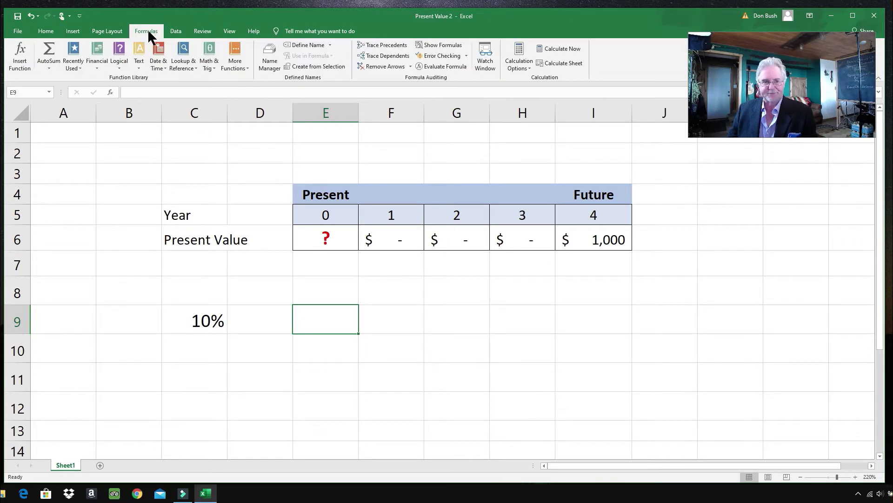
left_click(96, 57)
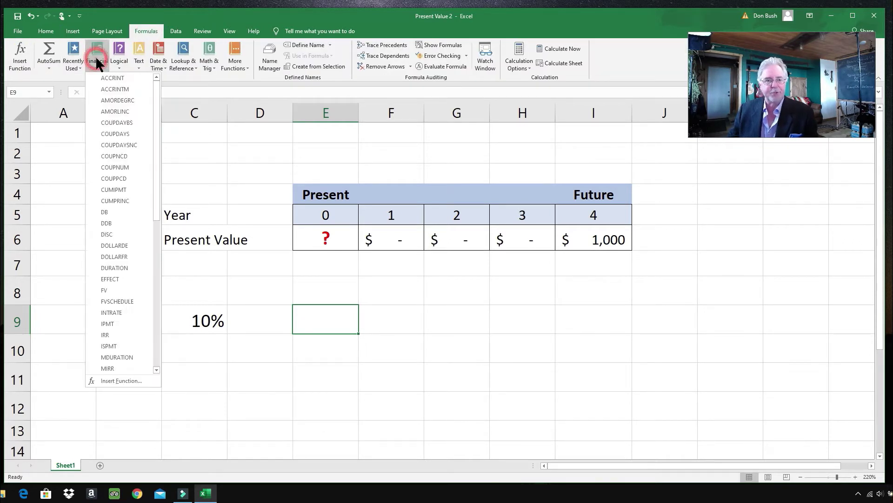
left_click_drag(158, 143, 163, 224)
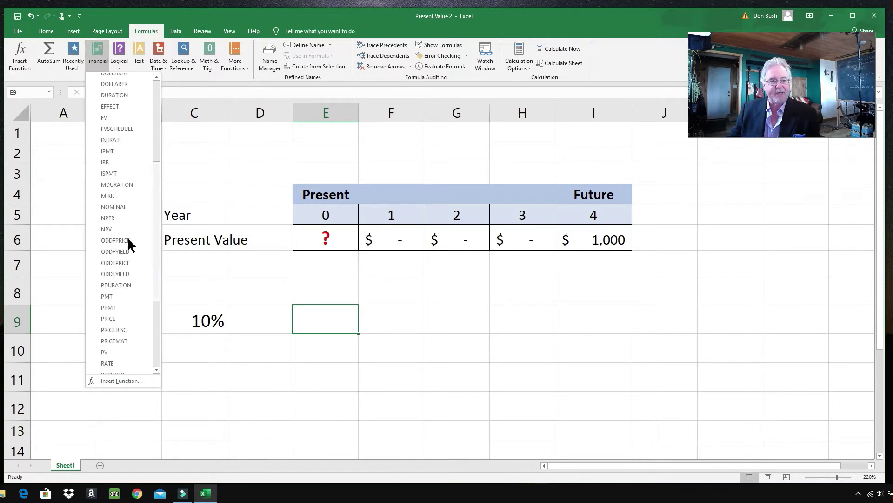
left_click(113, 227)
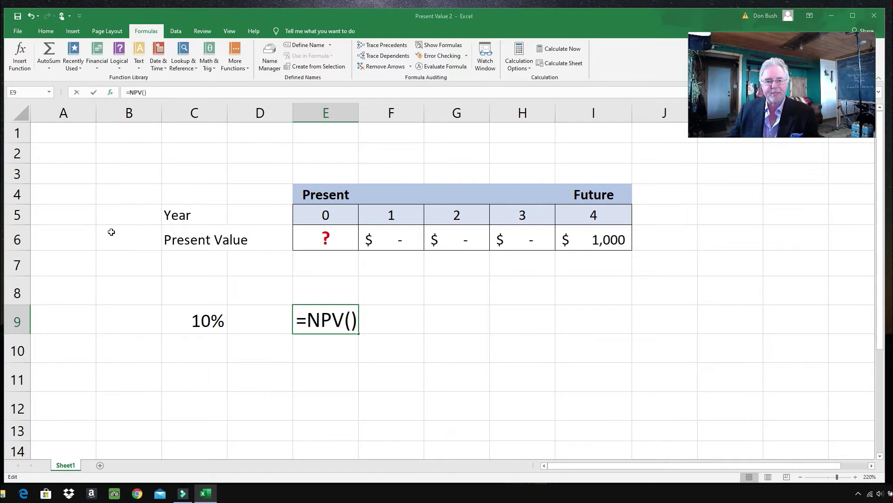
- Complete the NPV function with a rate of 10% and the range F6:I6 as Value1
left_click(457, 288)
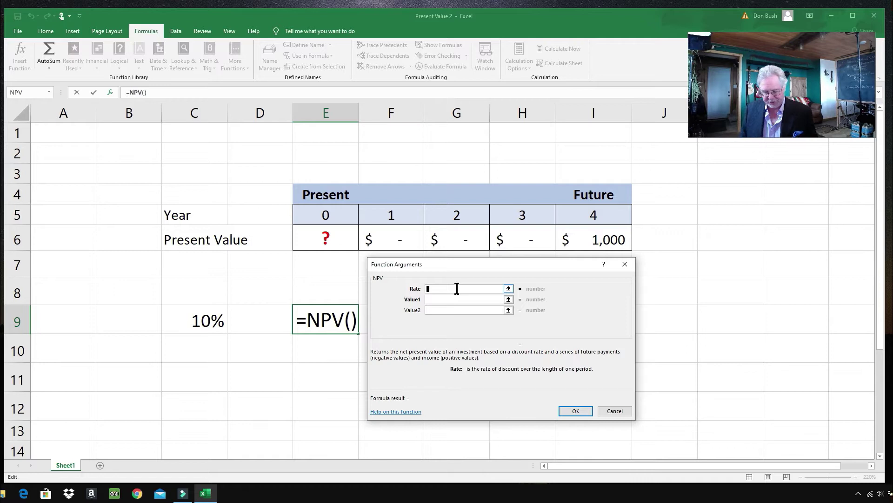
type("10")
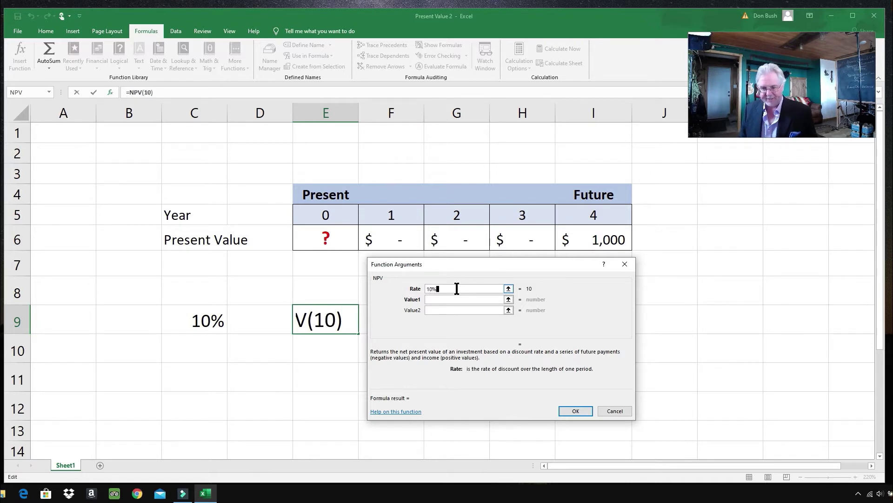
type("%")
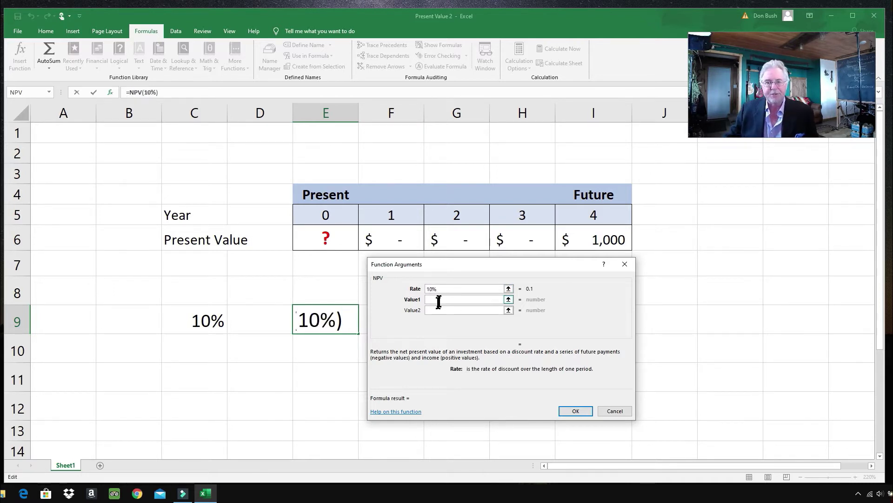
left_click(439, 299)
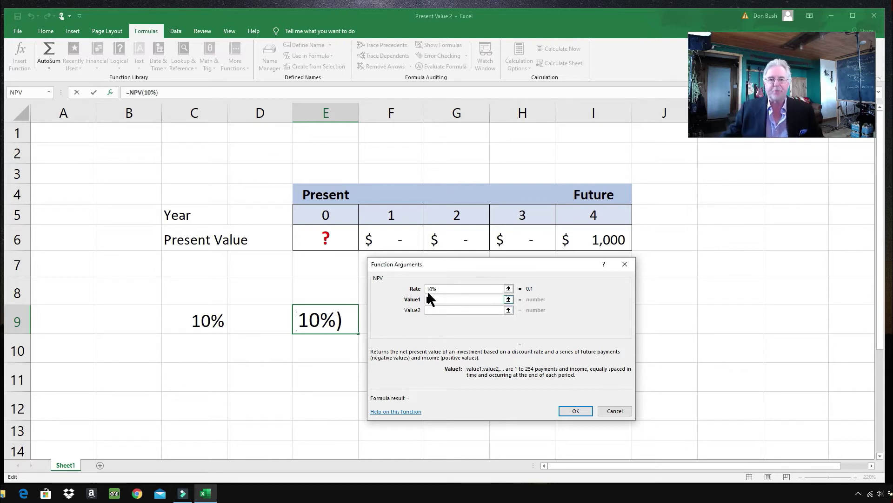
left_click(399, 235)
left_click_drag(398, 235, 604, 241)
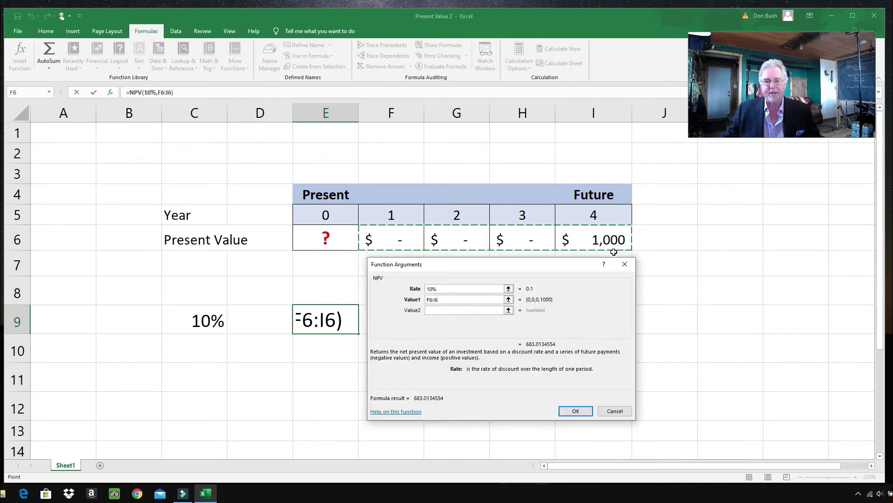
left_click(577, 412)
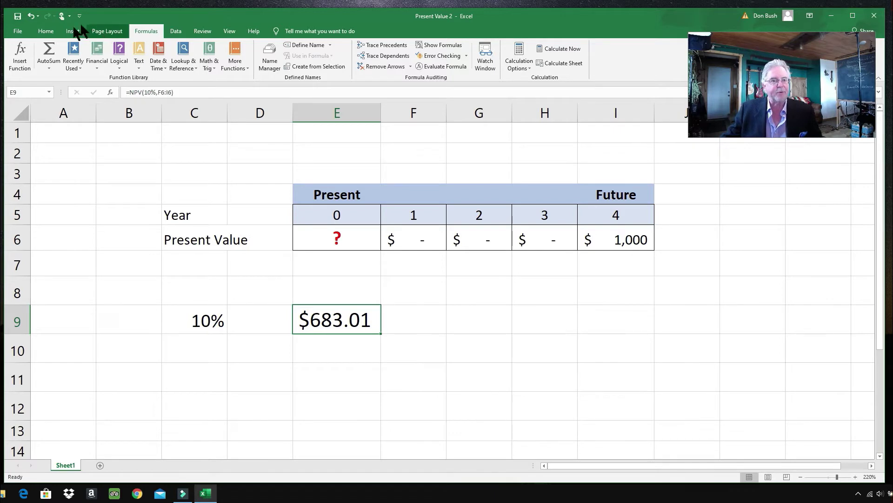
- Format the NPV result in cell E9 to show no decimal places
left_click(46, 31)
left_click(363, 63)
left_click(363, 64)
left_click(428, 336)
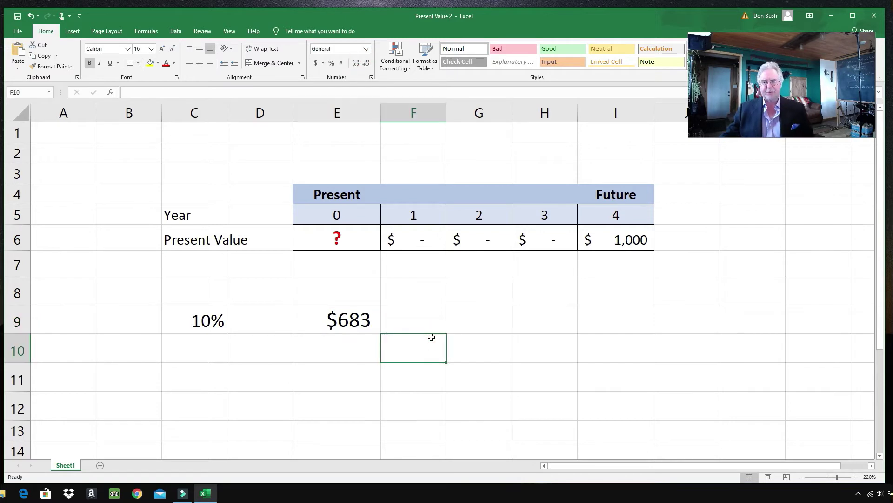
- Replace the question mark in the year 0 cell E6 with 683
left_click(344, 322)
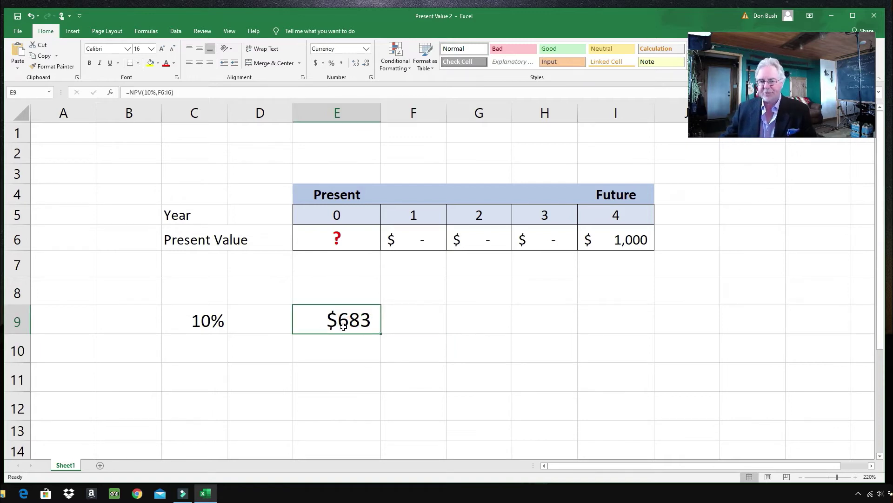
left_click(641, 239)
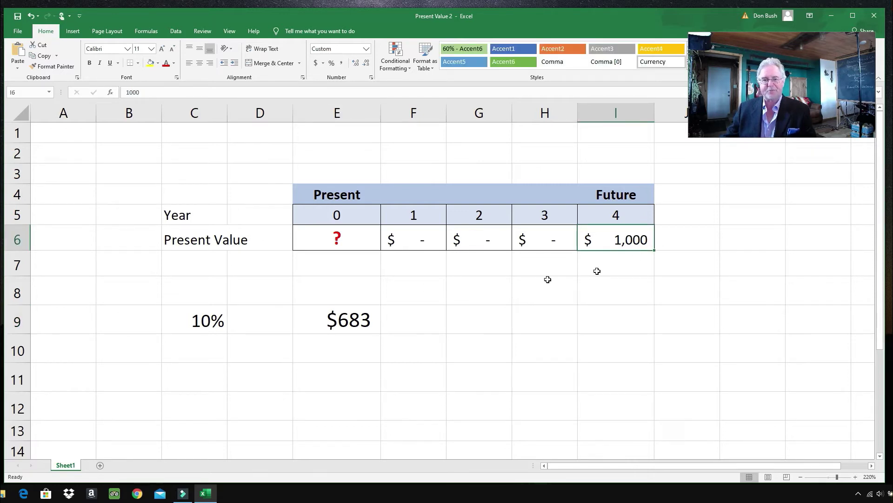
left_click(354, 237)
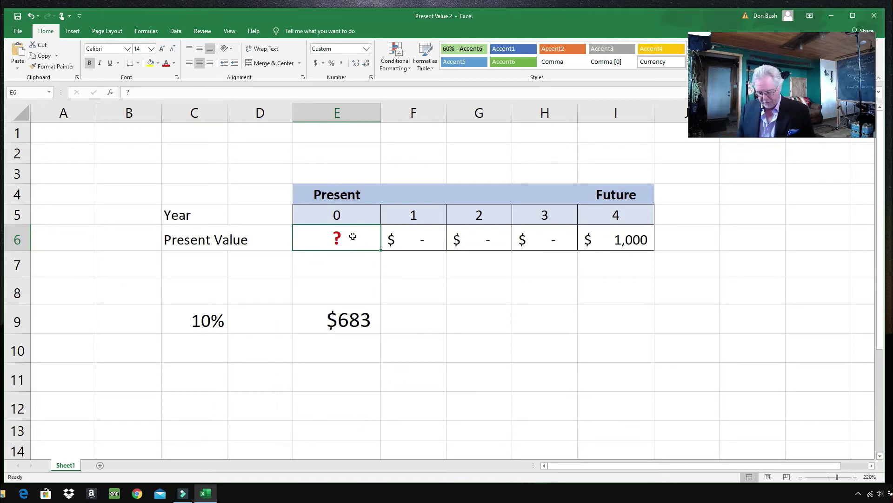
type("683")
key("Return")
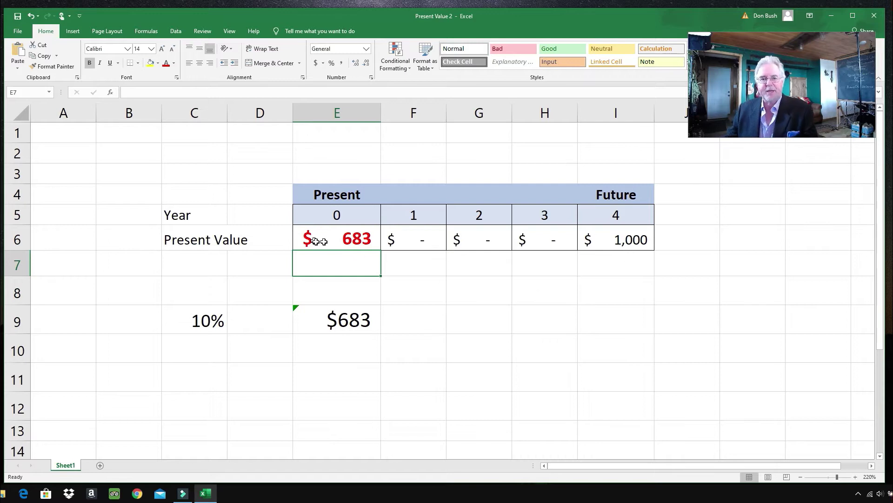
left_click(346, 239)
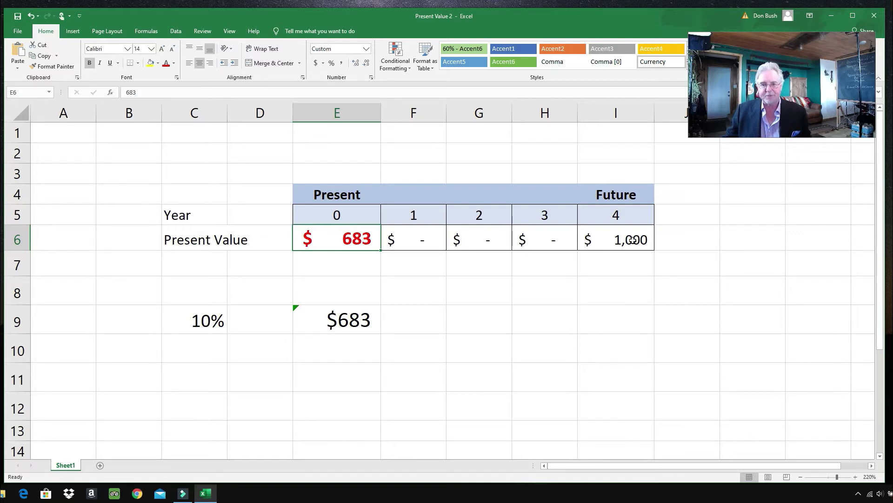
left_click(622, 239)
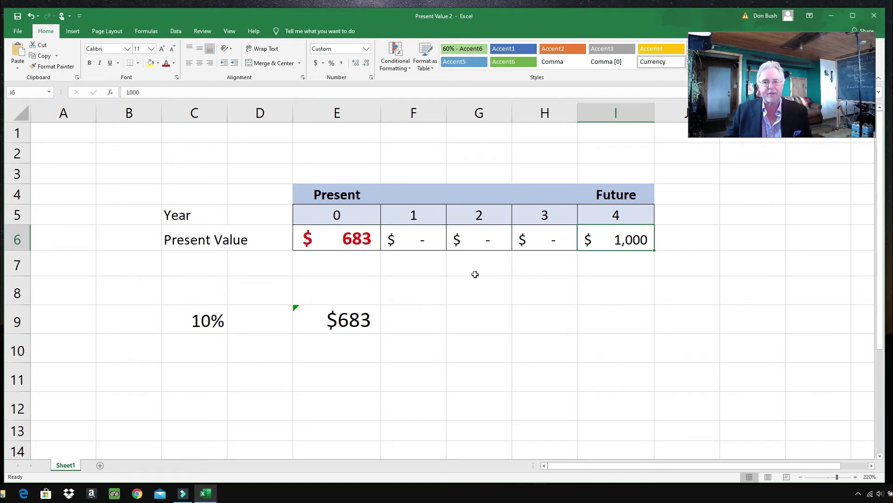
left_click(352, 240)
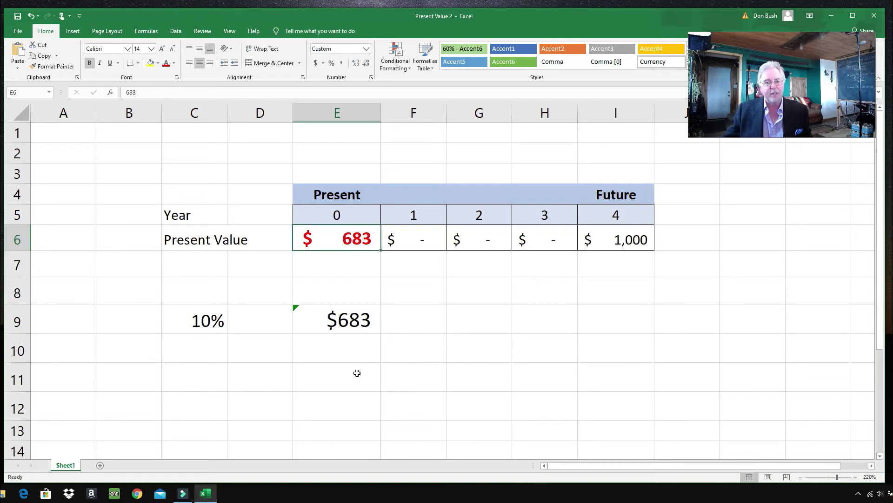
- Enter a second discount rate of 20% in cell C10
left_click(190, 351)
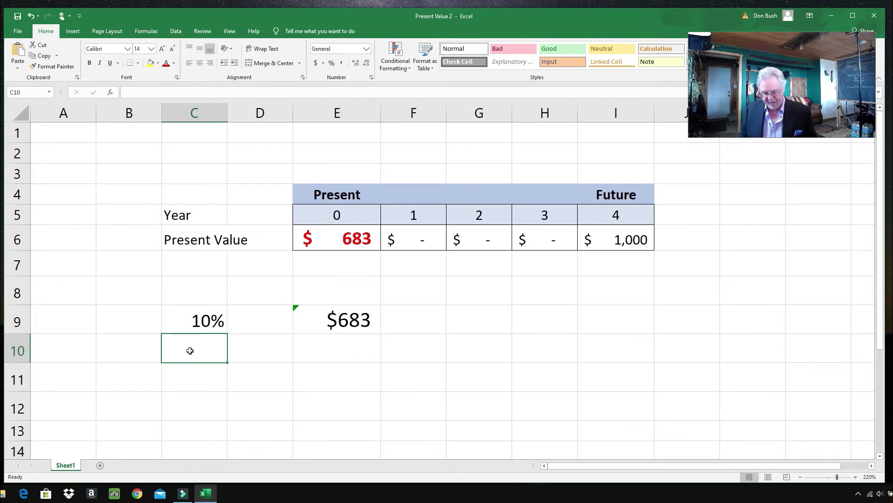
type("20%")
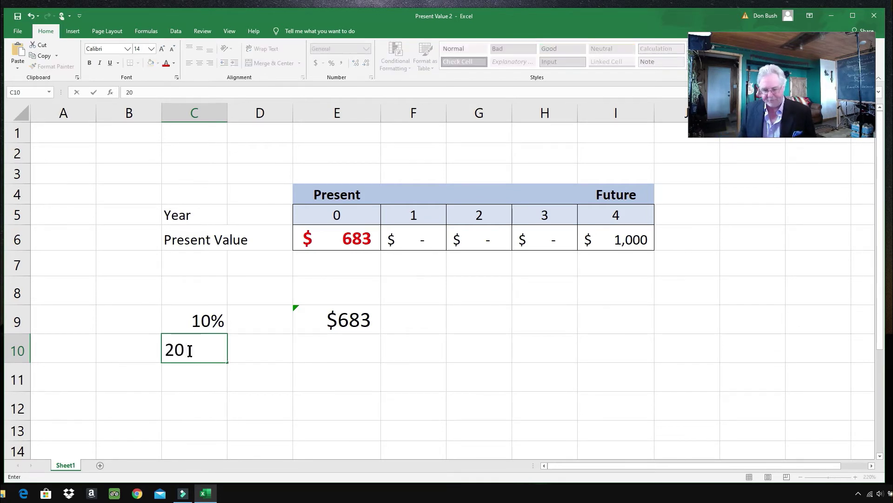
key("Return")
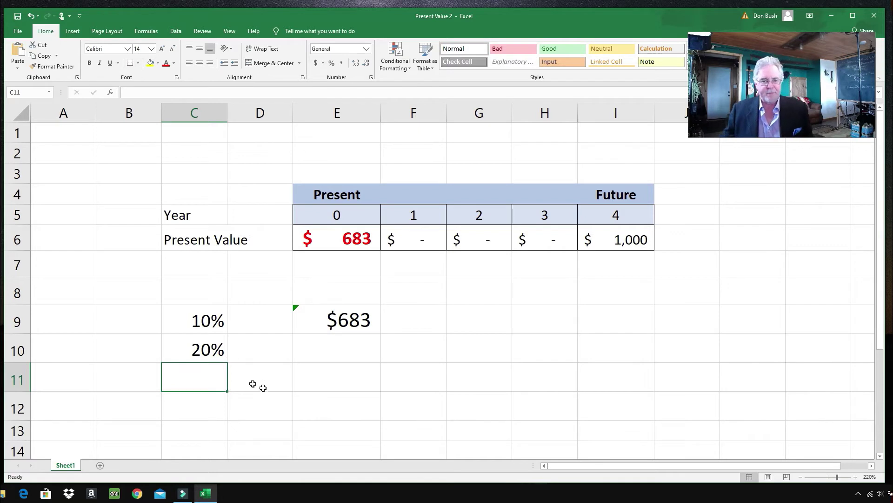
- Insert the NPV financial function in cell E10, beside the 20% discount rate
left_click(326, 354)
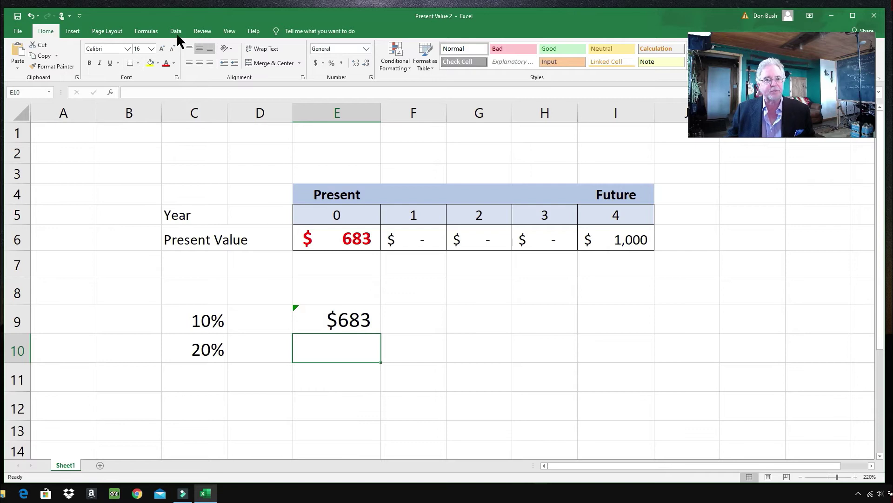
left_click(141, 31)
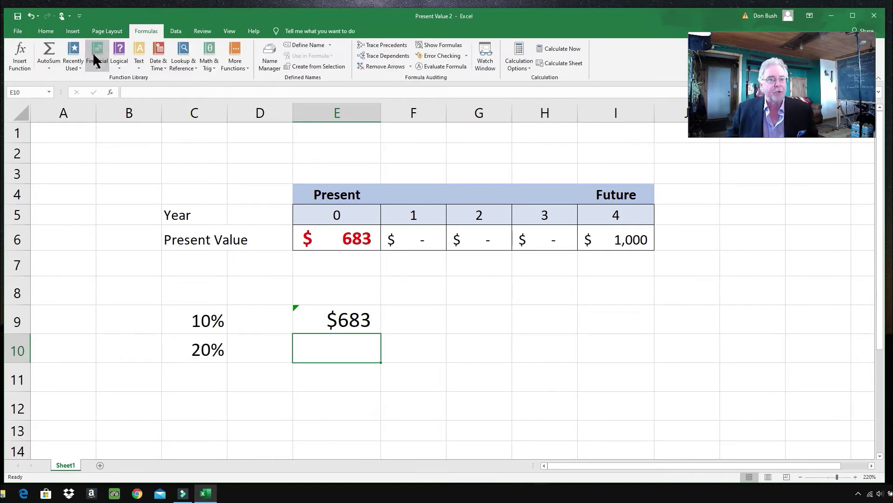
left_click(93, 52)
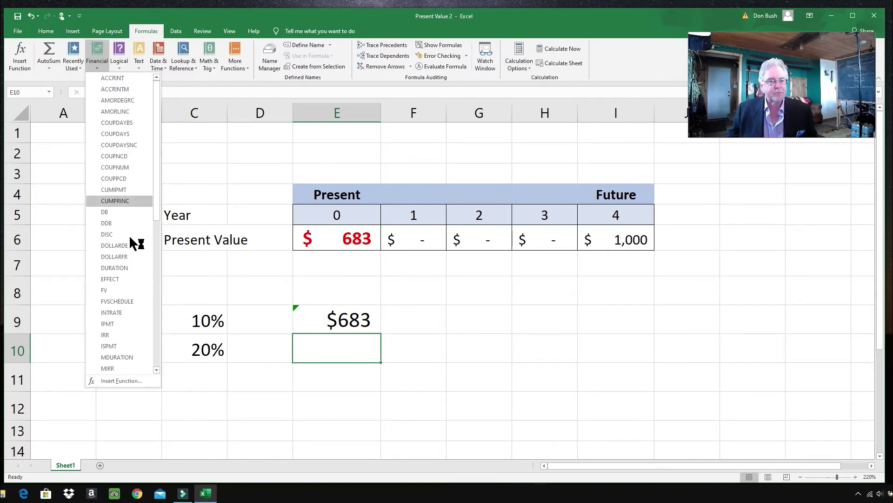
left_click_drag(157, 201, 138, 266)
left_click(108, 290)
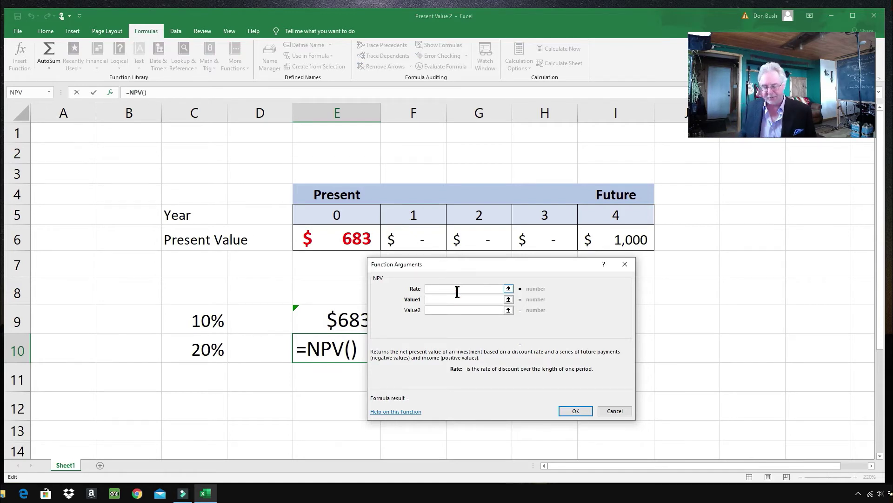
- Complete the NPV function in E10 with a rate of 20% and the range F6:I6 as Value1
type("20")
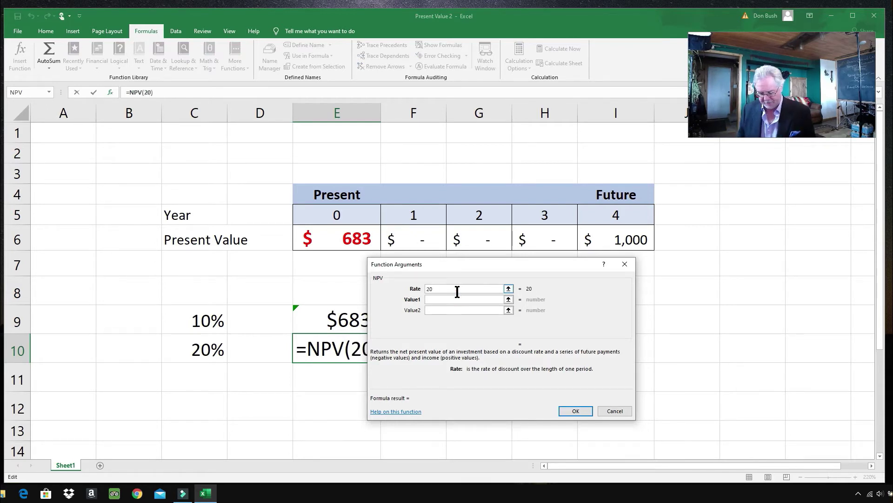
type("%")
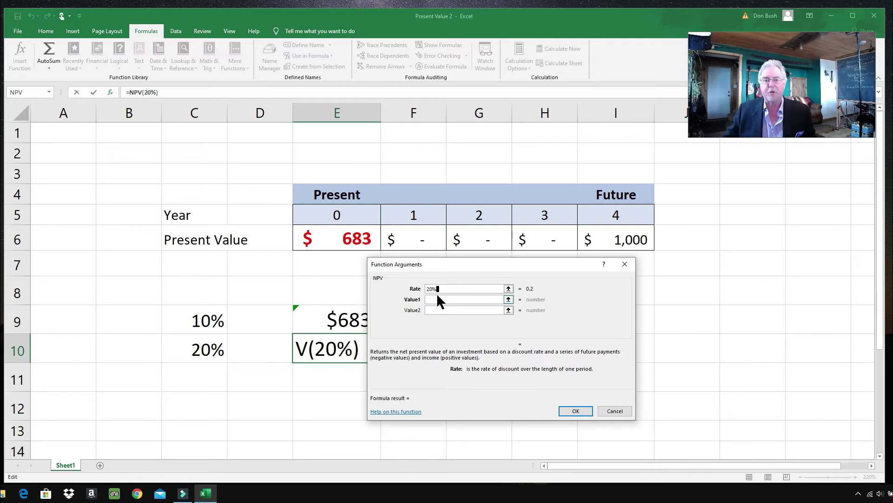
left_click(437, 299)
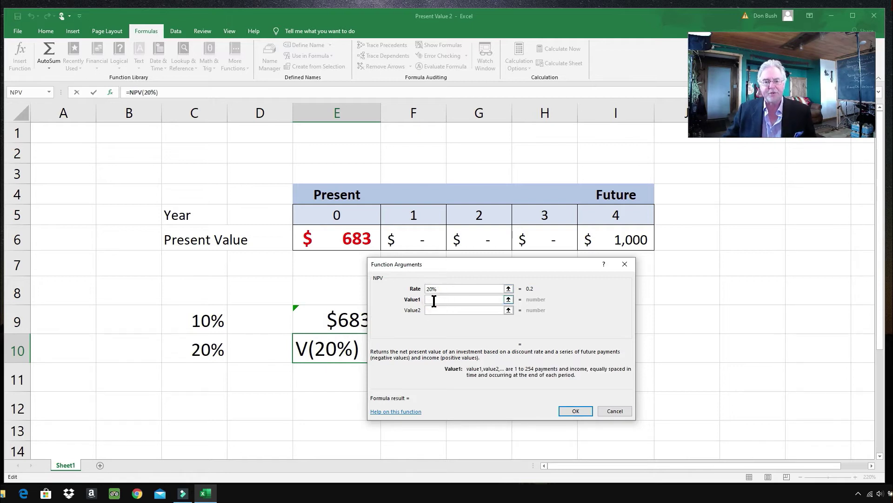
left_click_drag(409, 240, 616, 248)
key("Escape")
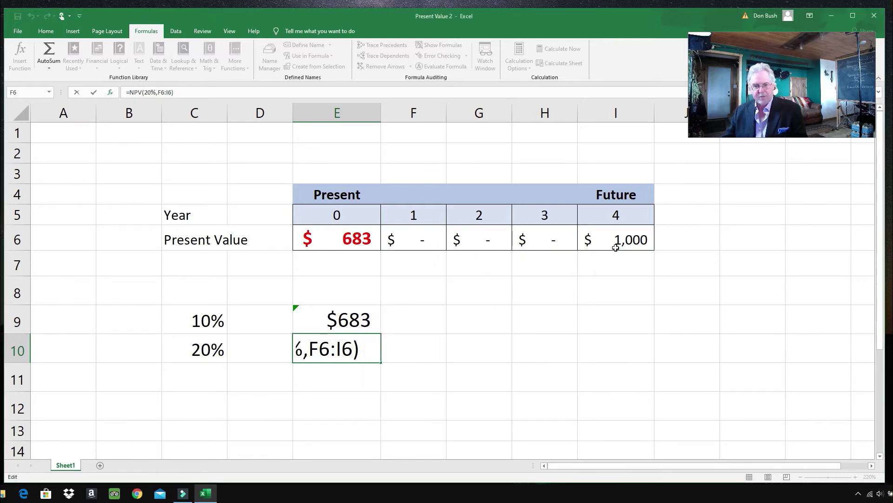
key("ctrl+Return")
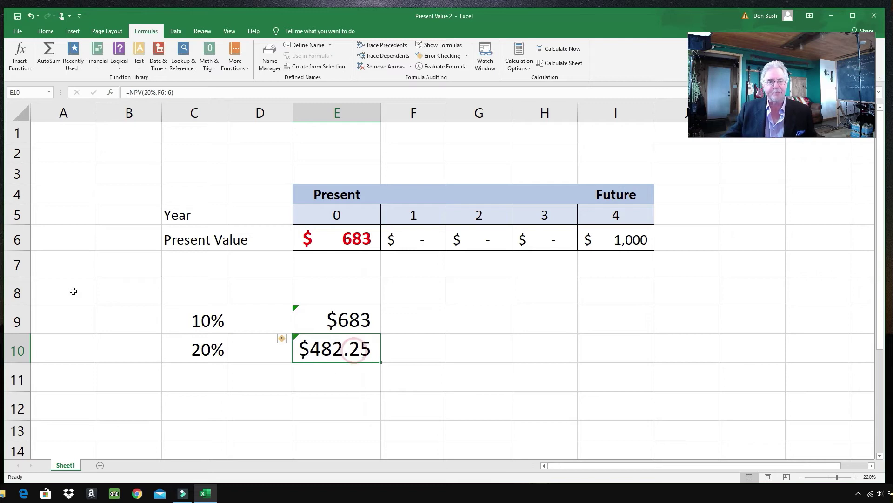
- Format the NPV result in cell E10 to show no decimal places
left_click(50, 31)
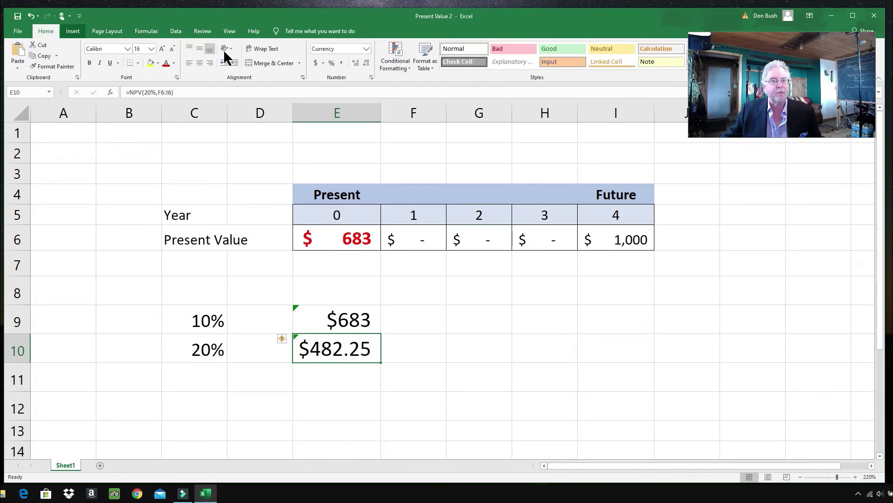
left_click(367, 64)
left_click(367, 62)
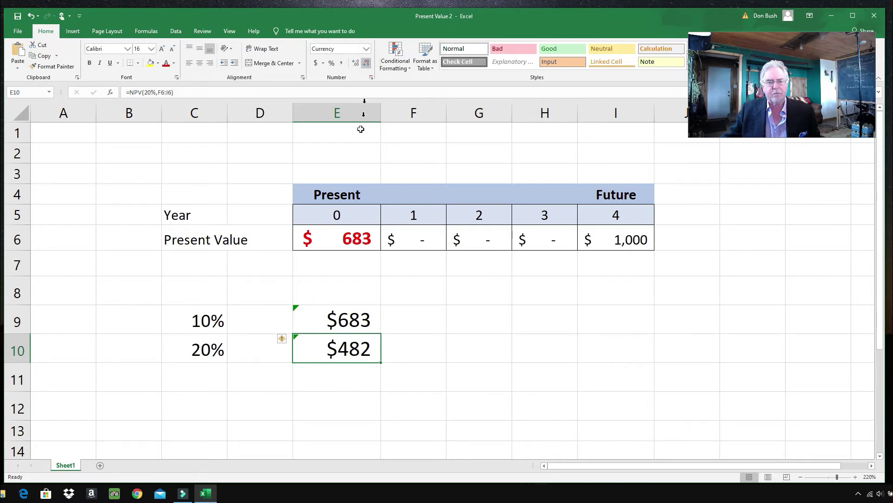
- Replace the year 0 present value in cell E6 with 482
left_click(346, 240)
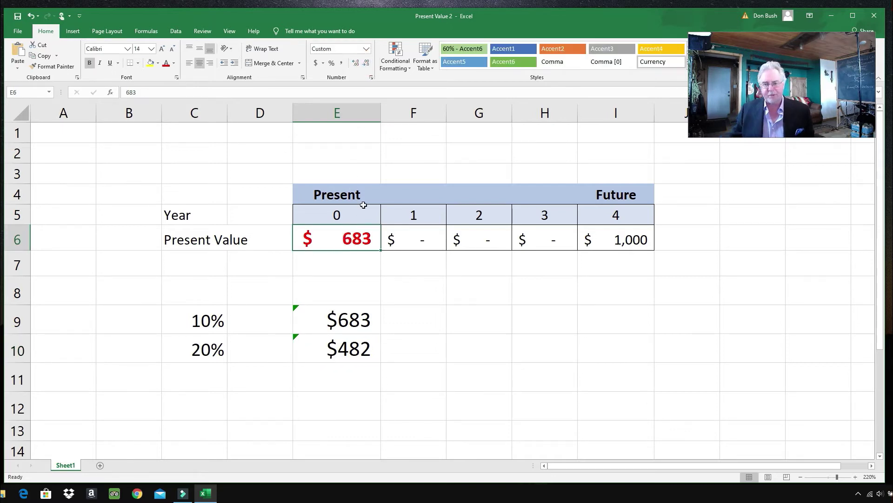
type("482")
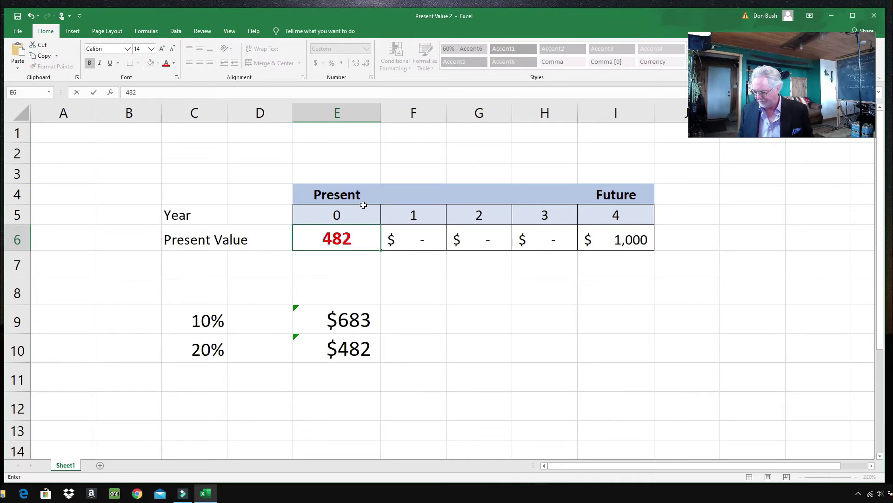
key("Return")
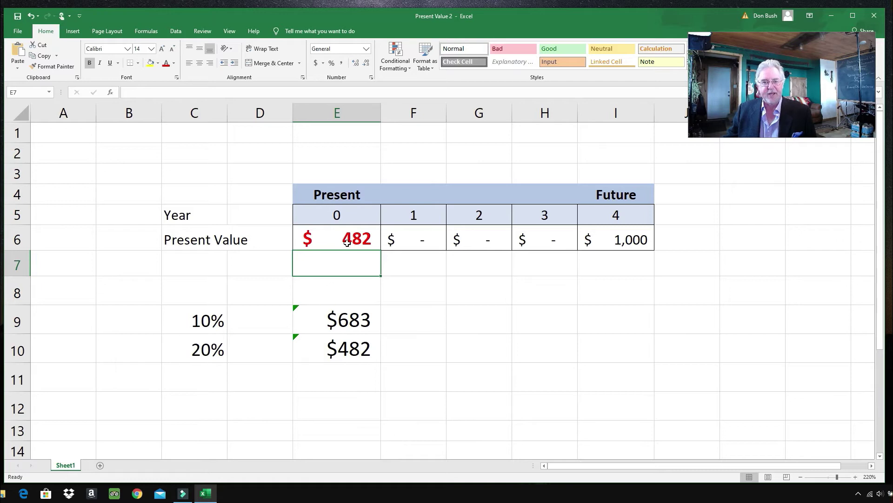
left_click(347, 243)
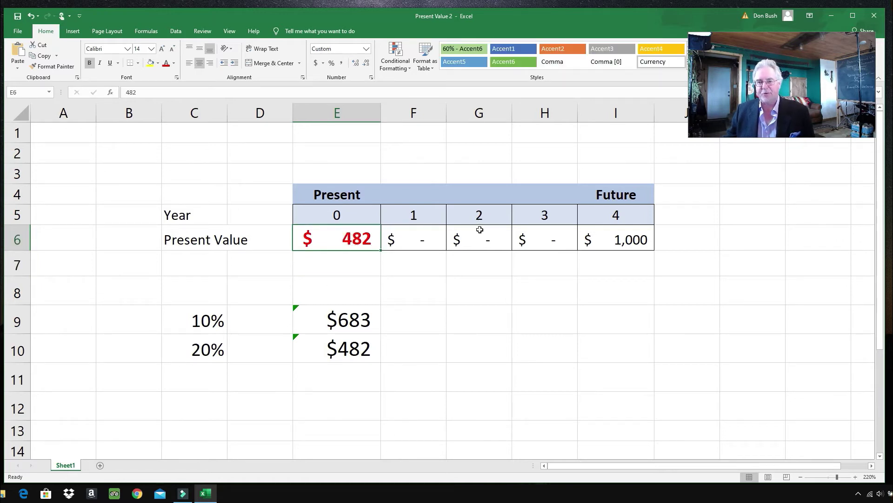
left_click(599, 238)
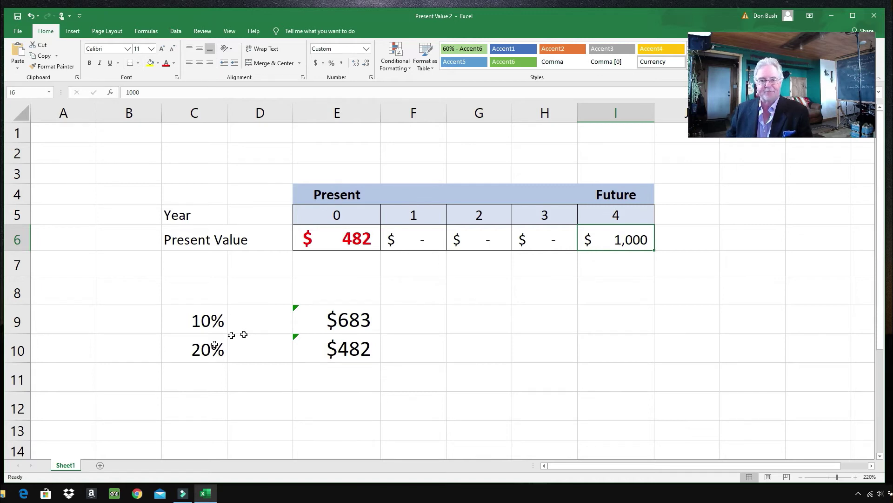
- Enter a third discount rate of 30% in cell C11
left_click(211, 375)
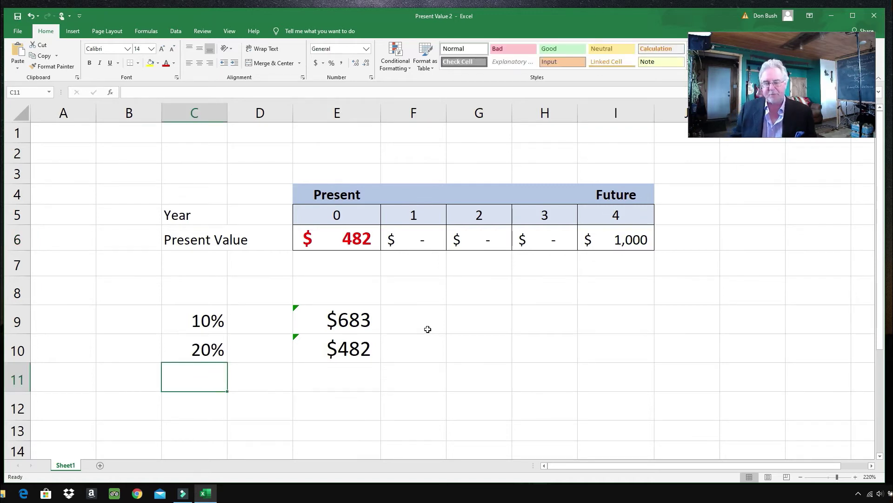
type("30")
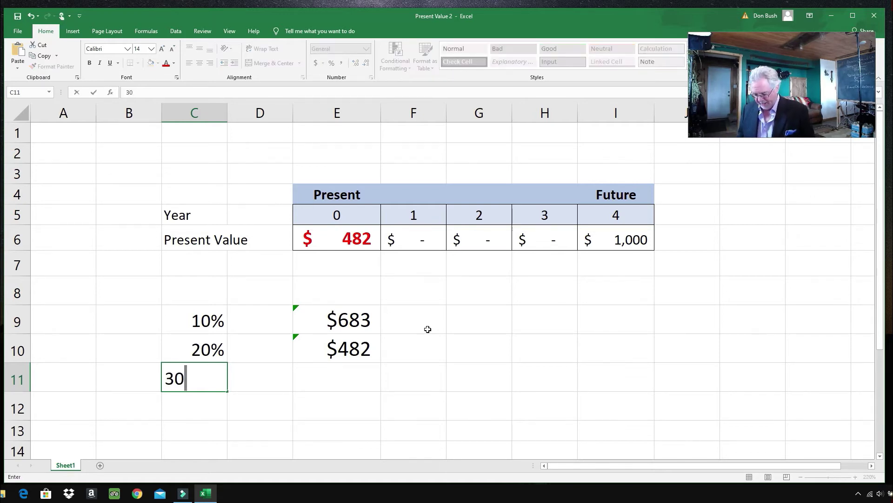
type("%")
key("Return")
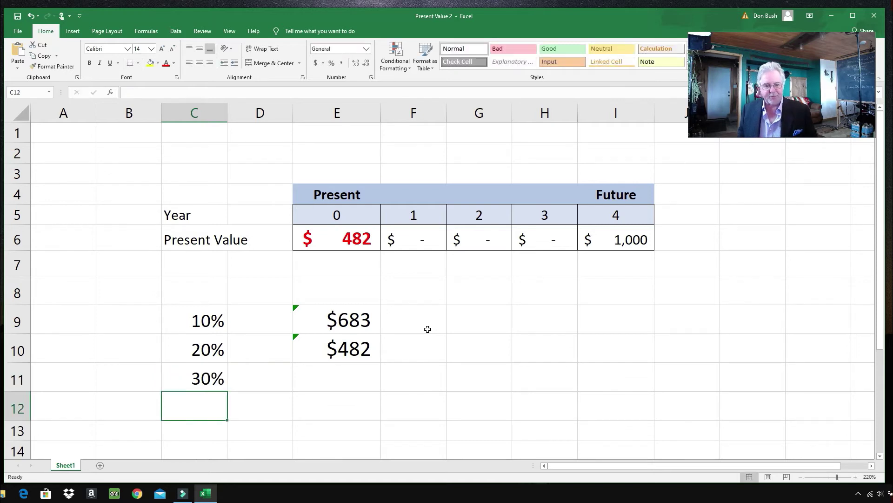
- Insert the NPV financial function in cell E11, beside the 30% discount rate
left_click(343, 374)
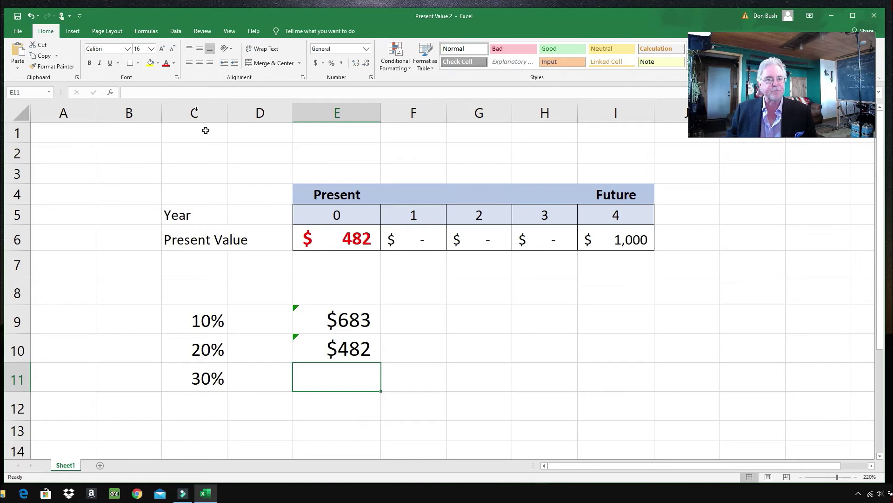
left_click(146, 32)
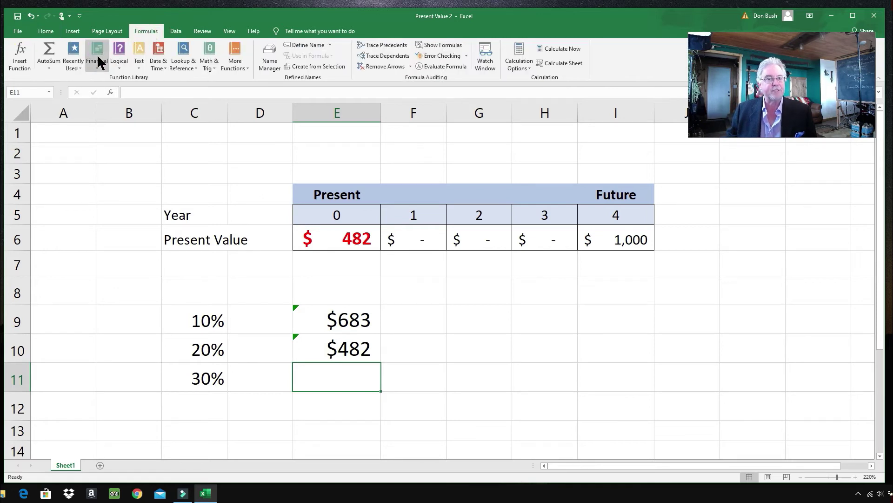
left_click(97, 54)
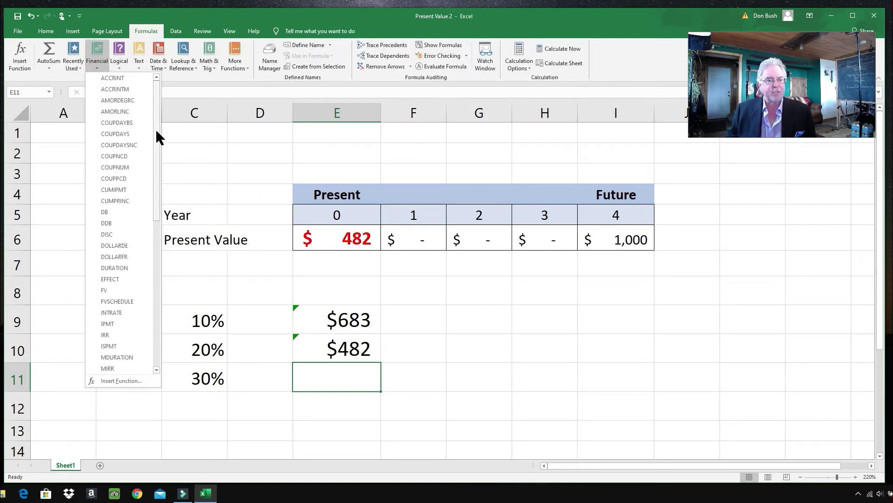
scroll(155, 190, "down", 4)
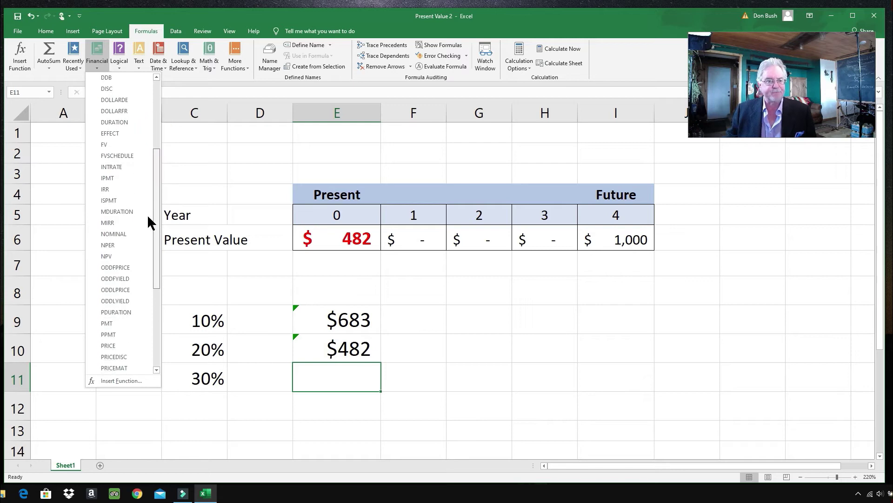
left_click(114, 256)
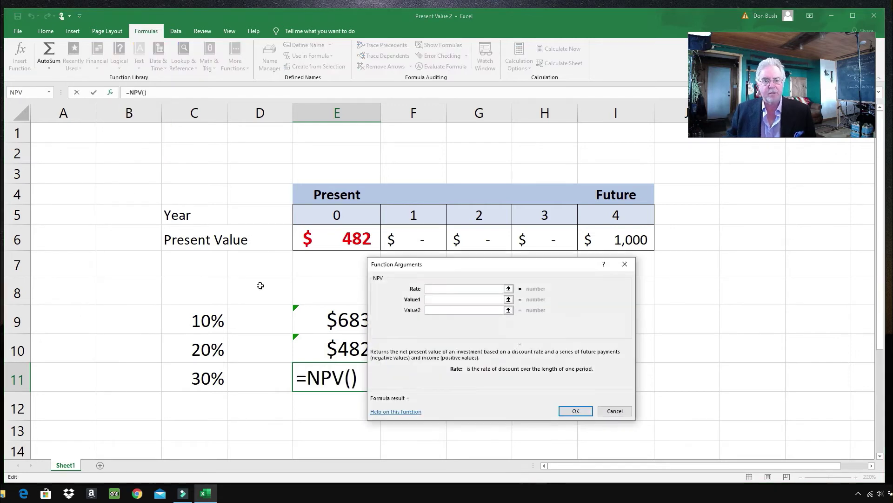
- Complete the NPV function in E11 with a rate of 30% and the range F6:I6 as Value1
left_click(445, 289)
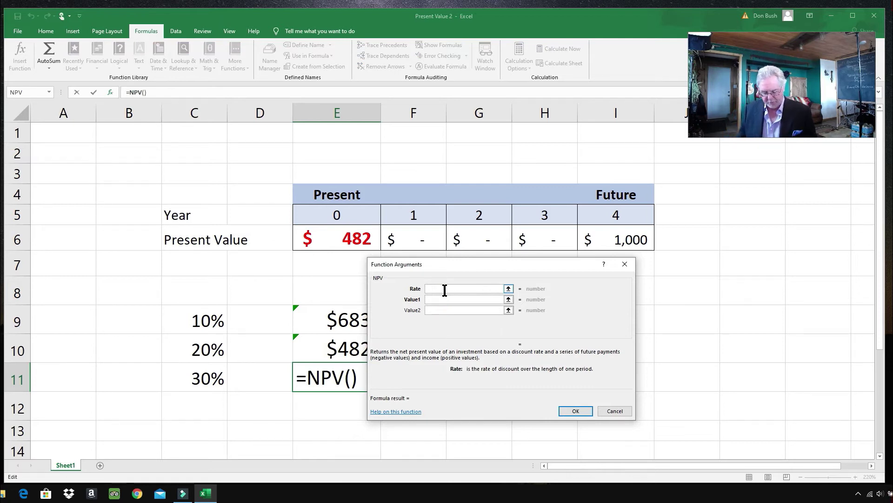
type("30%")
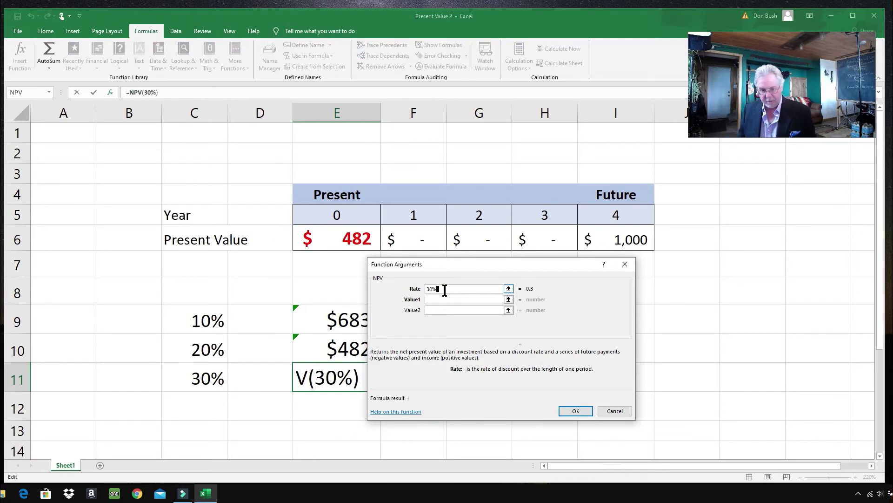
left_click(439, 299)
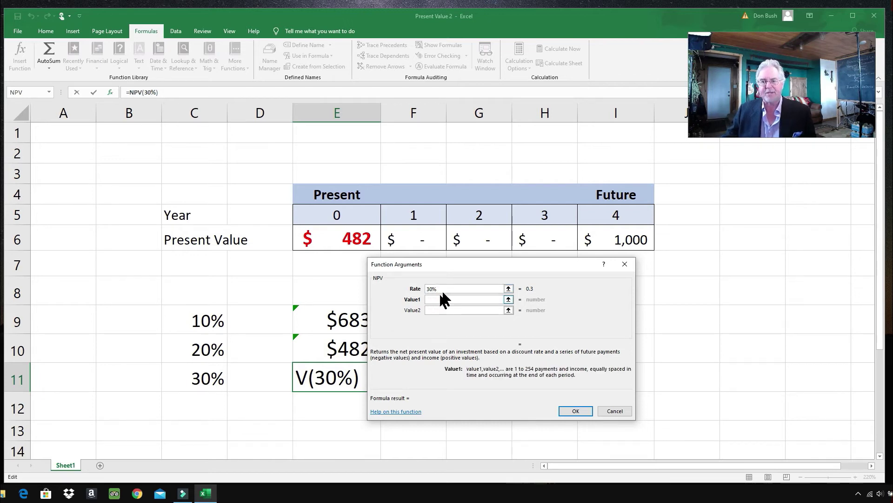
left_click_drag(408, 238, 624, 240)
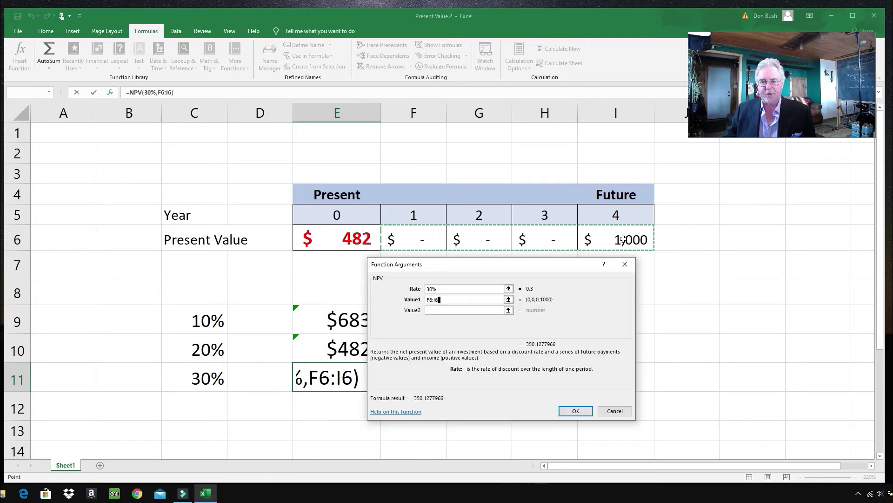
left_click(576, 410)
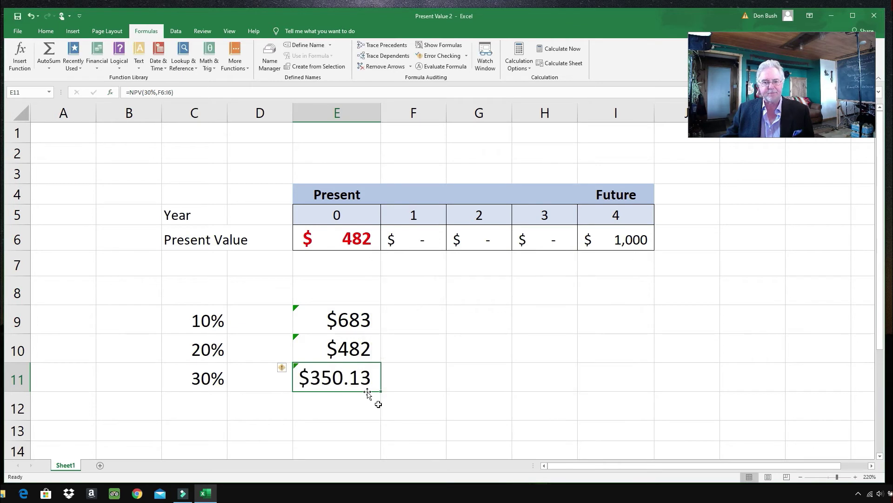
- Format the NPV result in cell E11 to show no decimal places
left_click(46, 30)
left_click(366, 63)
left_click(366, 63)
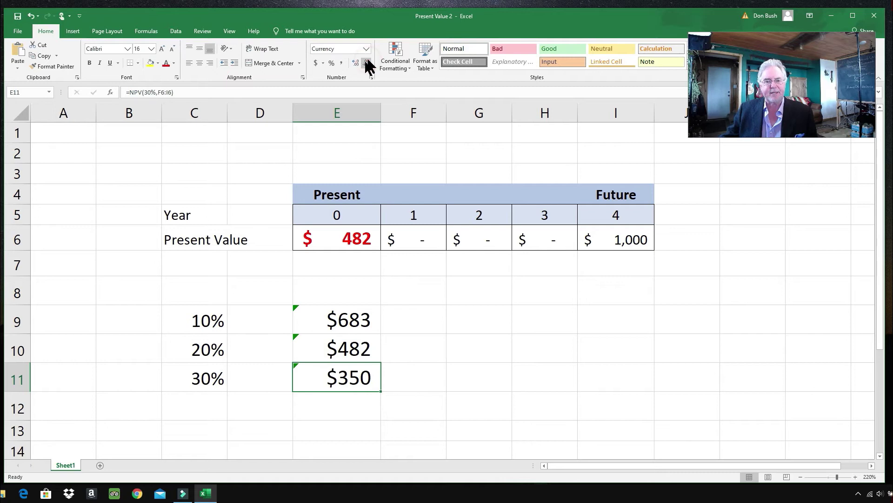
- Replace the year 0 present value in cell E6 with 350
left_click(334, 238)
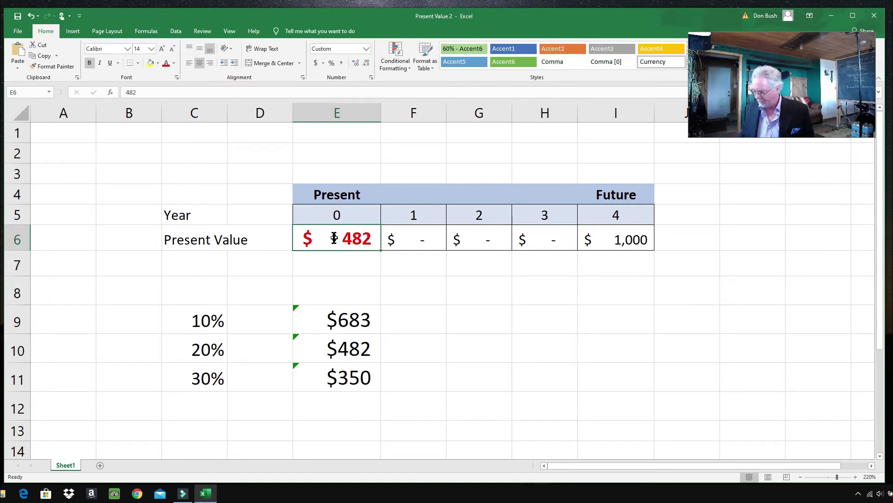
type("350")
key("Return")
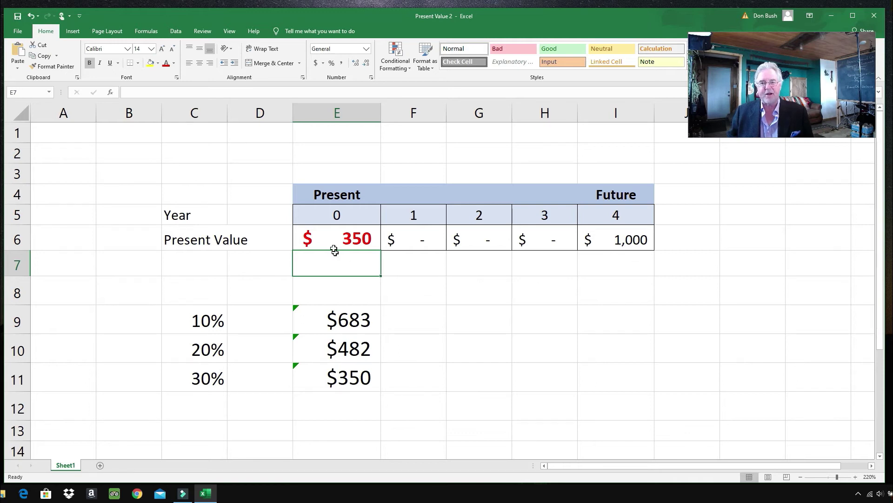
left_click(630, 240)
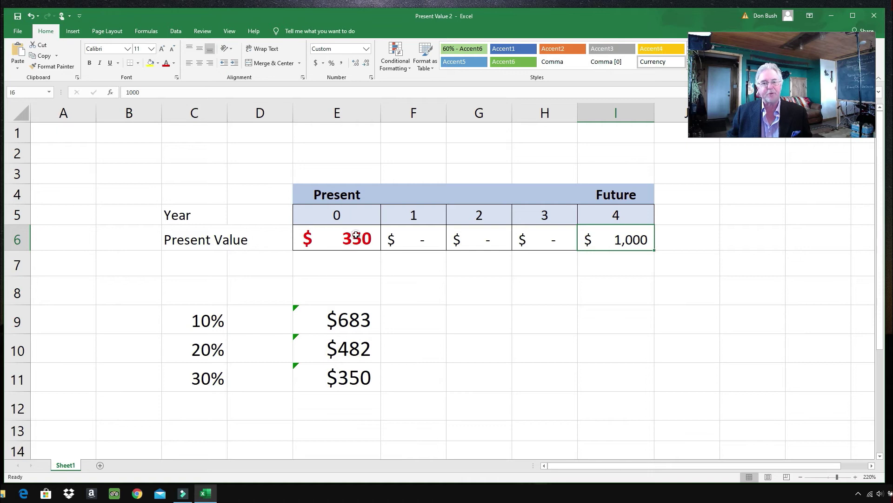
left_click(358, 235)
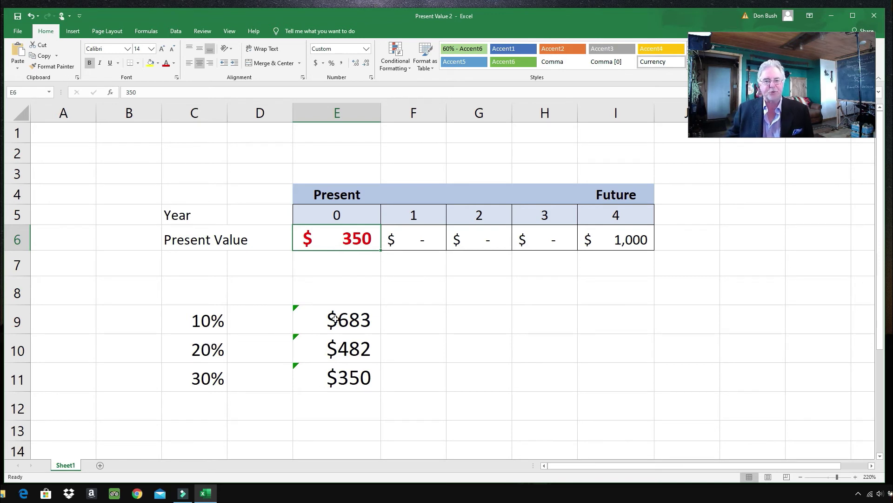
left_click_drag(215, 347, 356, 386)
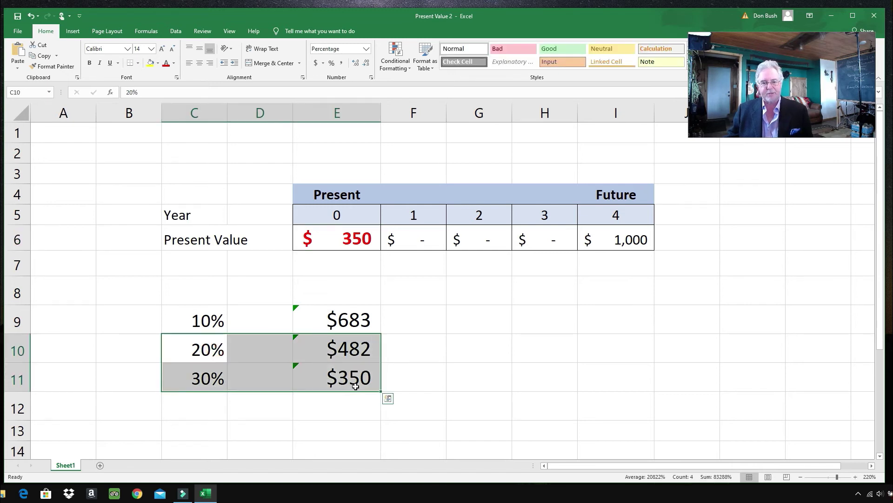
- Clear the 20% and 30% discount rate rows in C10:E11 and the year 0 present value in E6
key("Delete")
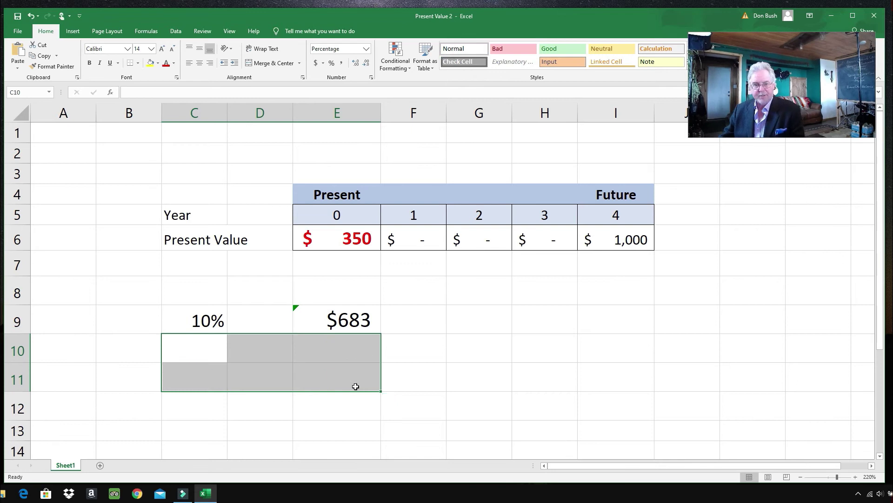
left_click(346, 321)
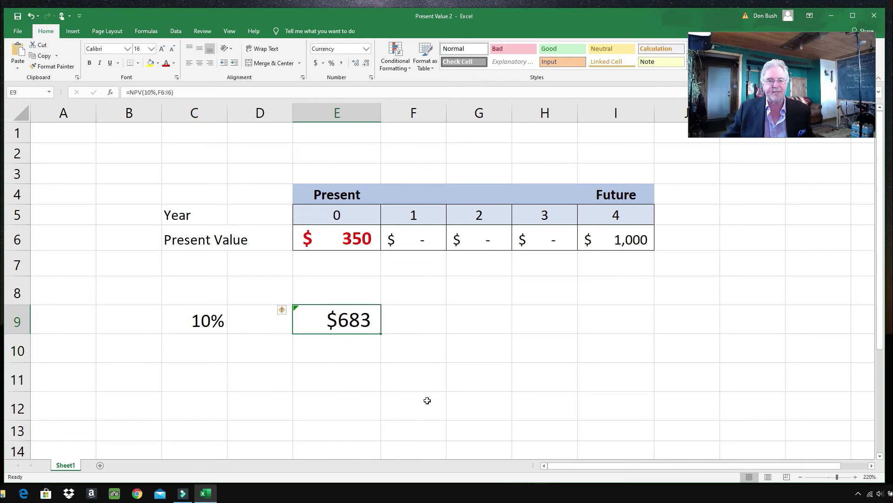
left_click(355, 241)
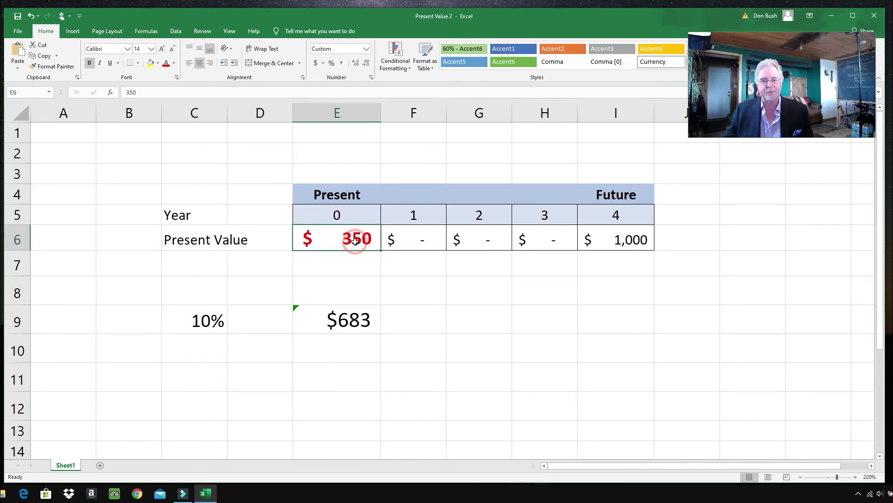
key("Delete")
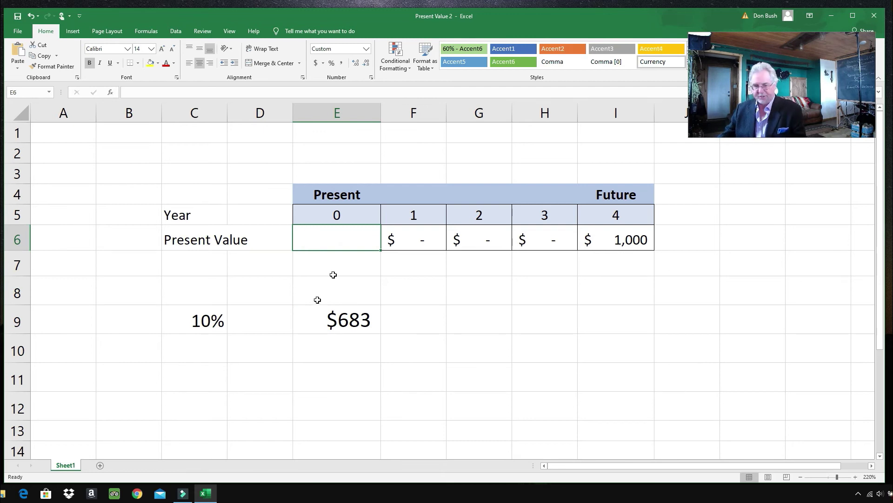
- Enter a discount rate of 8% in cell C10, below the 10% rate
left_click(201, 349)
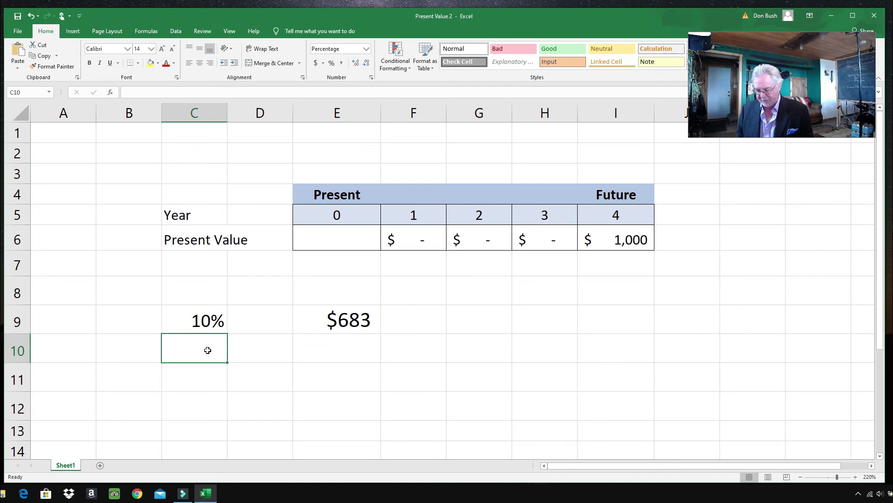
type("8")
key("Return")
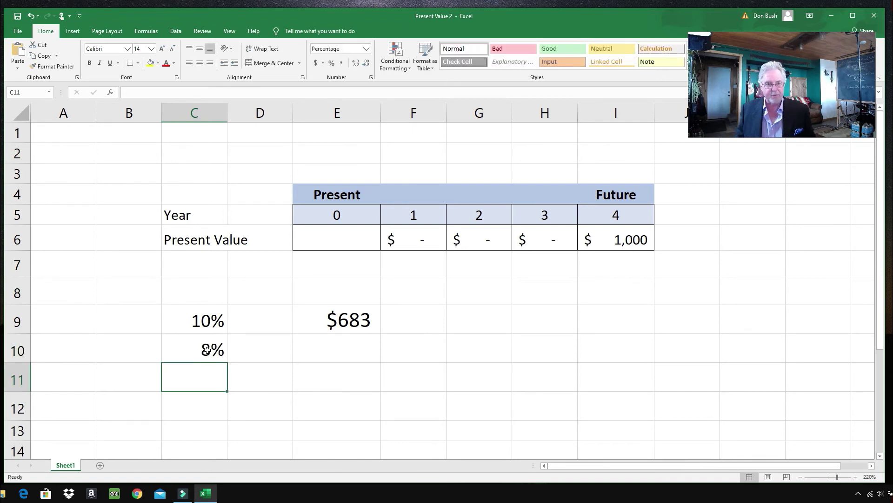
- Insert the NPV financial function in cell E10, beside the 8% discount rate
left_click(356, 347)
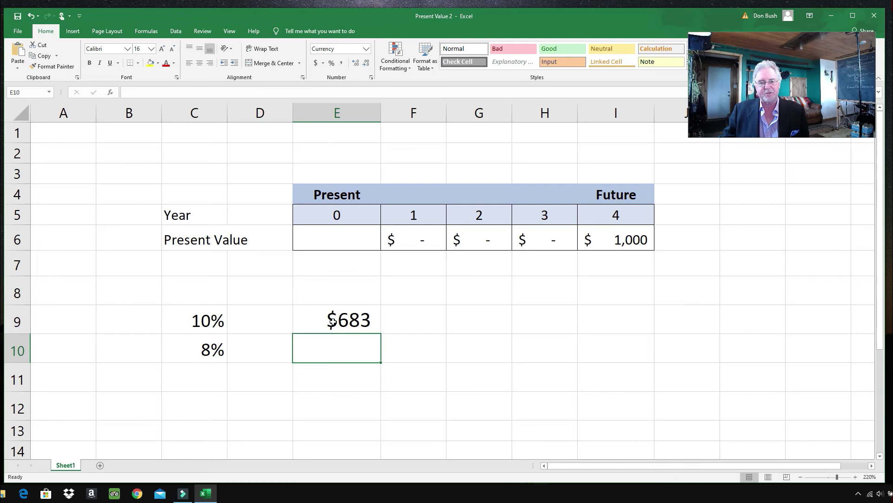
left_click(321, 349)
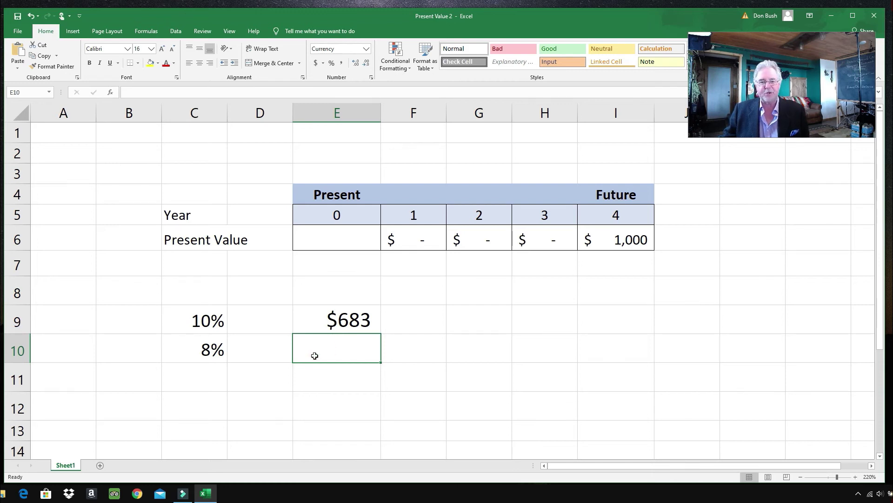
left_click(148, 32)
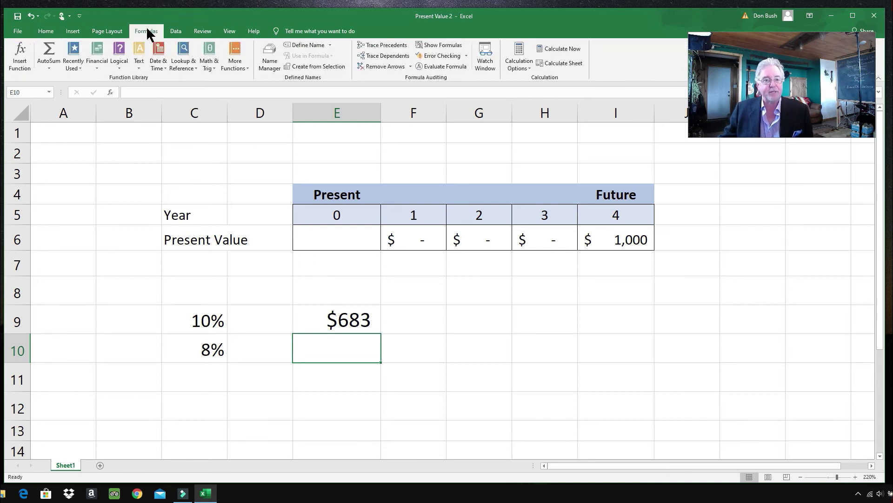
left_click(97, 65)
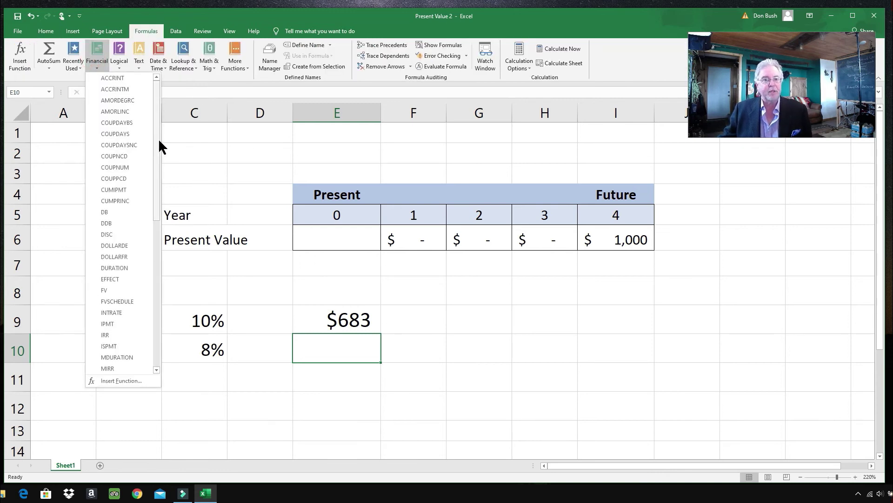
left_click_drag(158, 140, 161, 213)
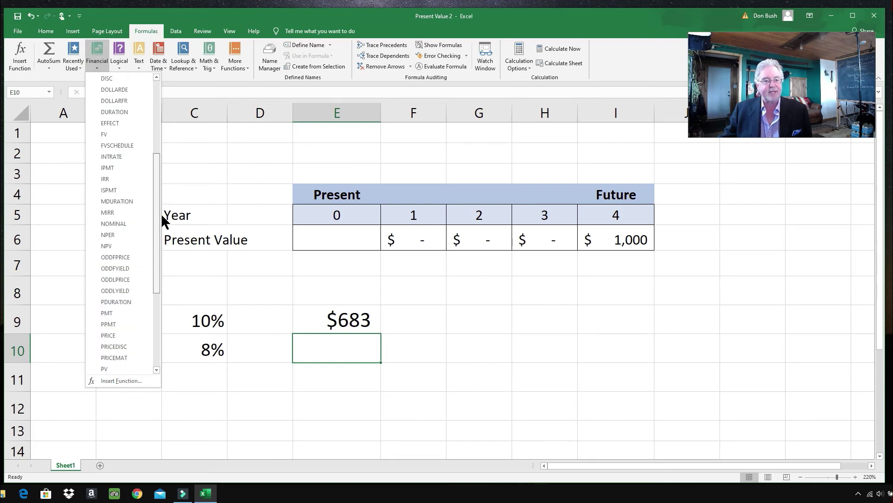
key("Escape")
type("=NPV(")
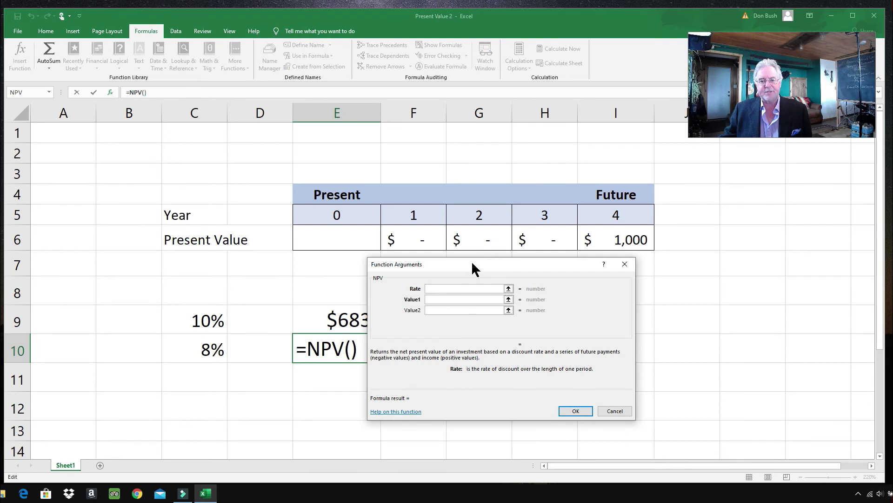
- Complete the NPV function in E10 with a rate of 8% and the range F6:I6 as Value1
left_click_drag(471, 261, 490, 264)
left_click(471, 291)
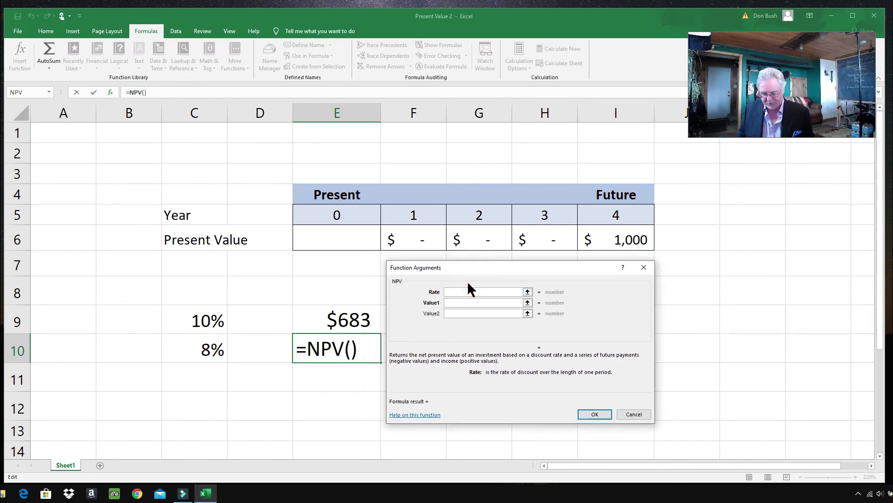
type("8%")
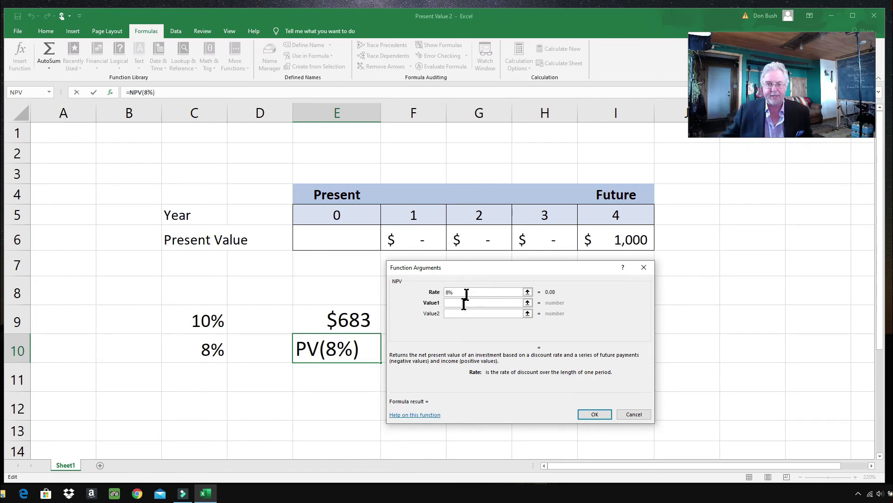
left_click(464, 302)
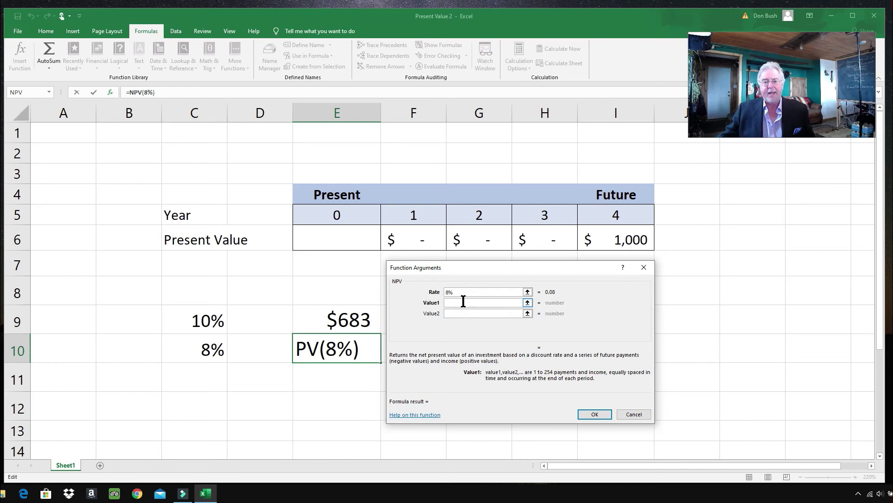
left_click(419, 237)
left_click_drag(419, 236, 628, 239)
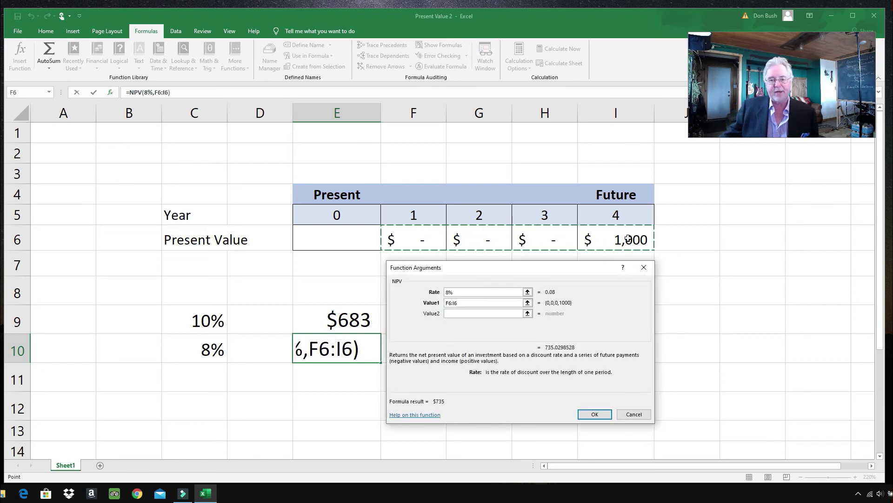
left_click(592, 412)
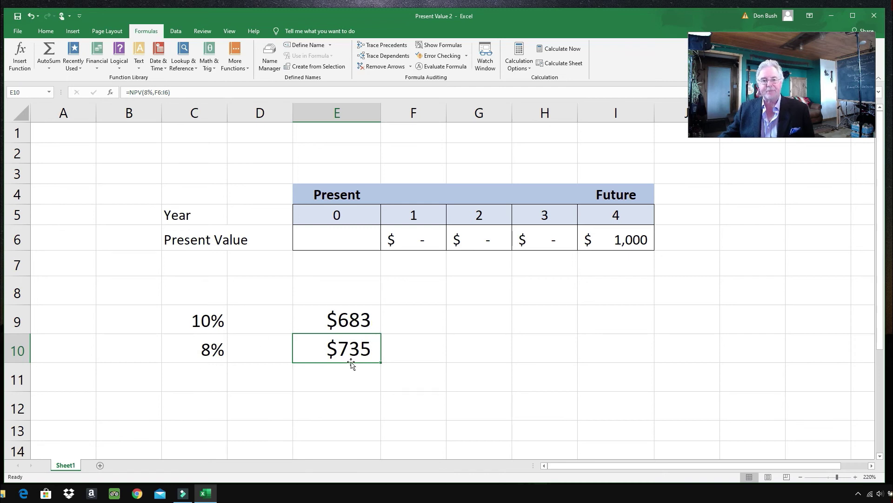
- Enter a discount rate of 4% in cell C11, below the 8% rate
left_click(205, 377)
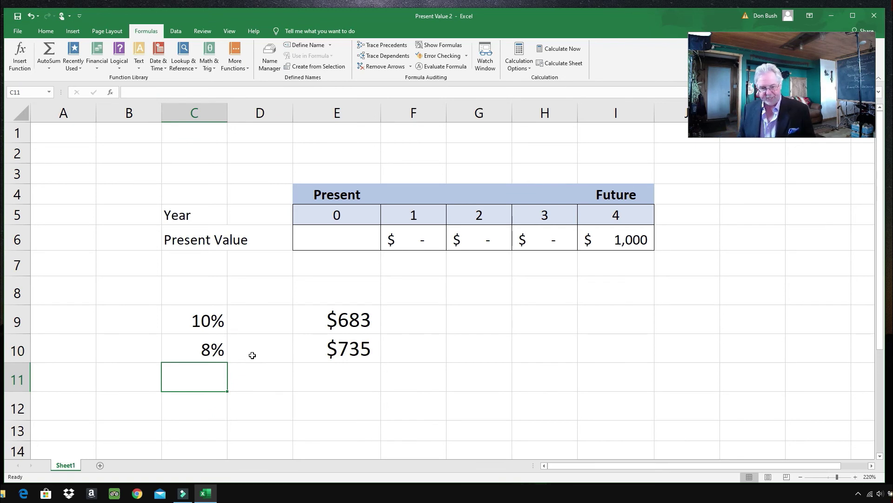
type("4")
key("Return")
- Insert the NPV financial function in cell E11, beside the 4% discount rate
key("Up")
key("Right")
key("Right")
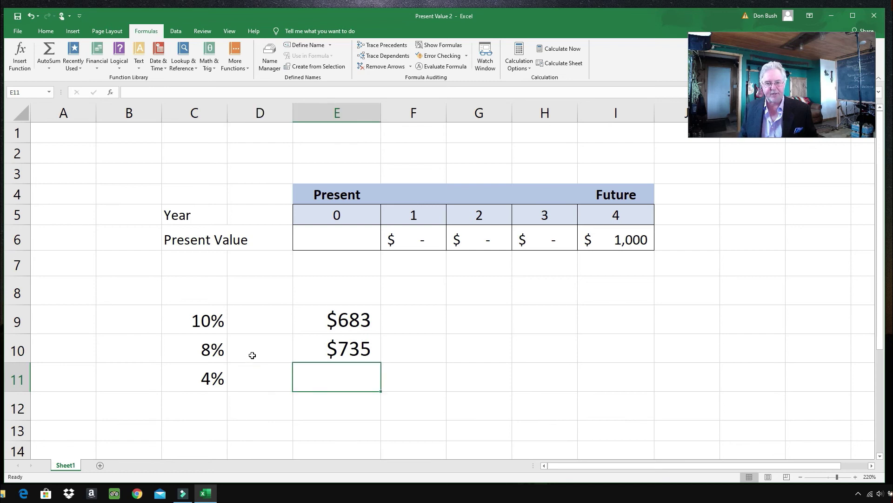
left_click(97, 49)
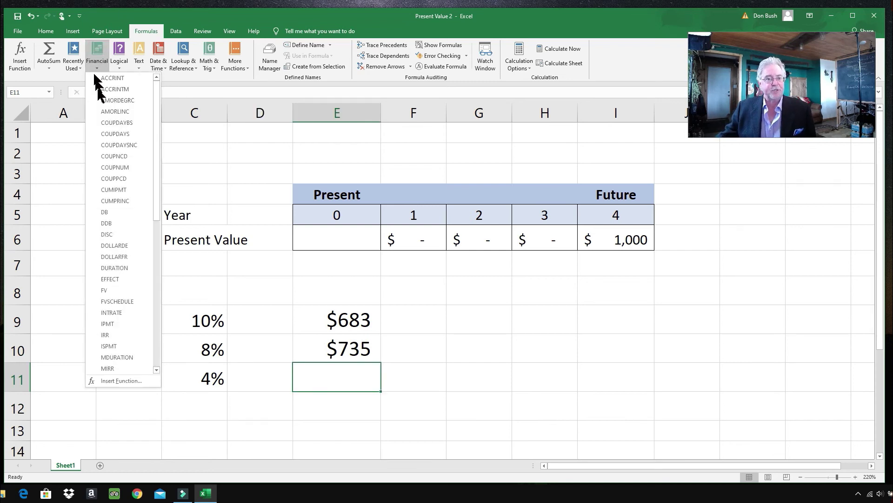
left_click_drag(155, 149, 151, 214)
left_click(104, 267)
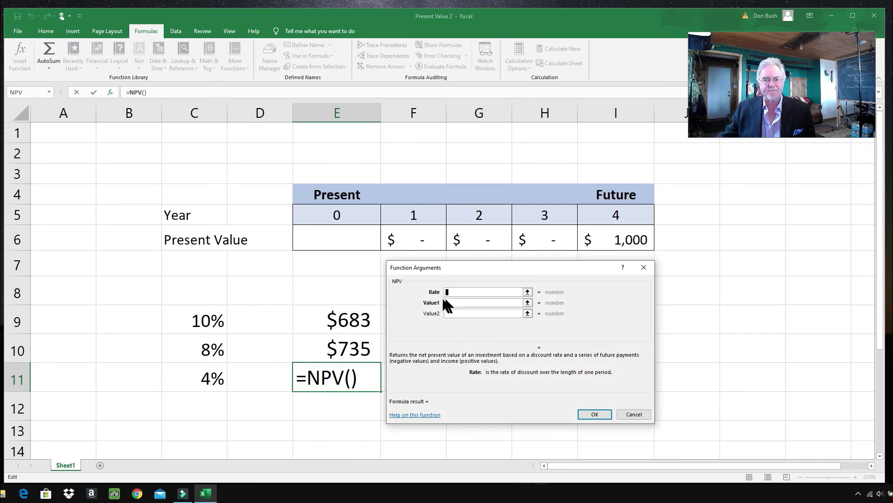
- Complete the NPV function in E11 with a rate of .04 and the range F6:I6 as Value1
left_click_drag(502, 273, 518, 270)
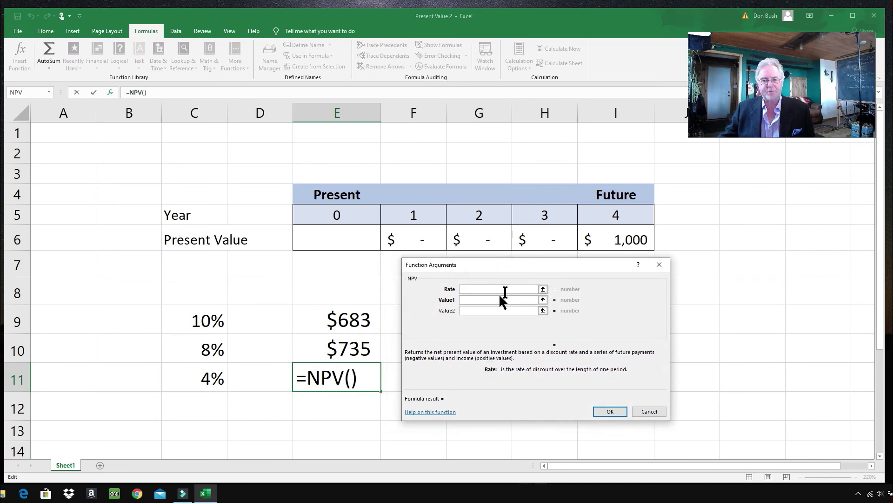
left_click(498, 289)
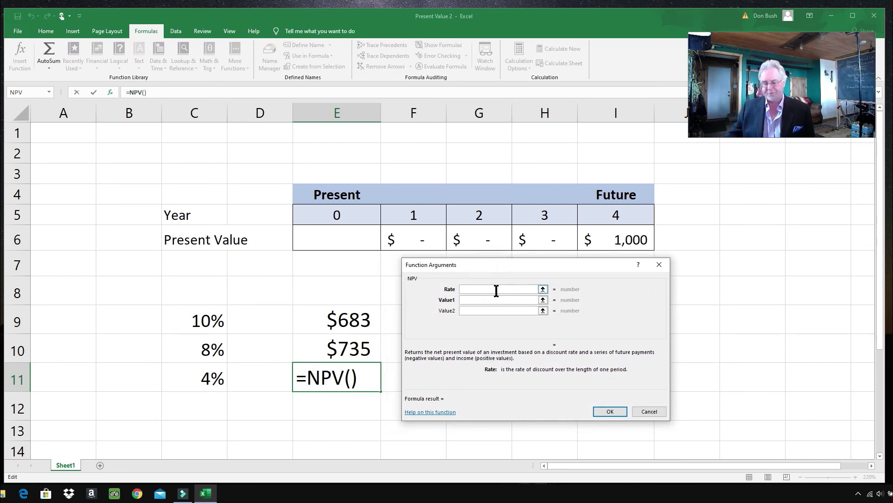
type("04")
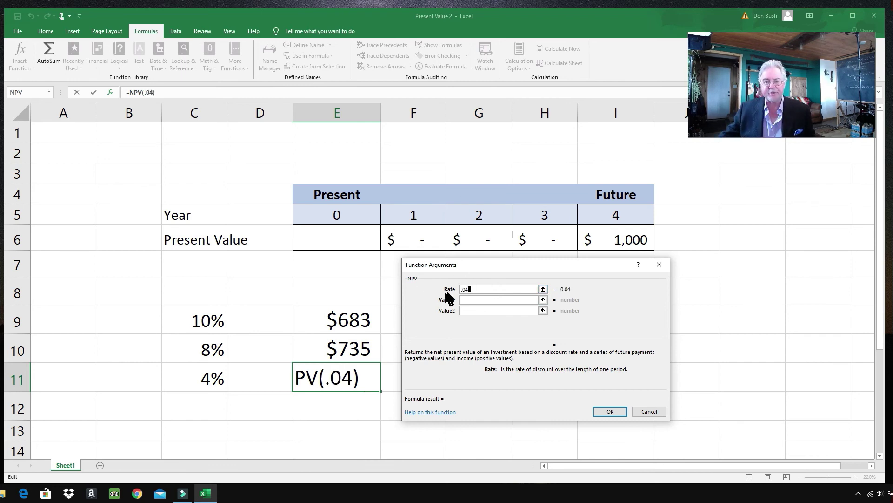
left_click(479, 297)
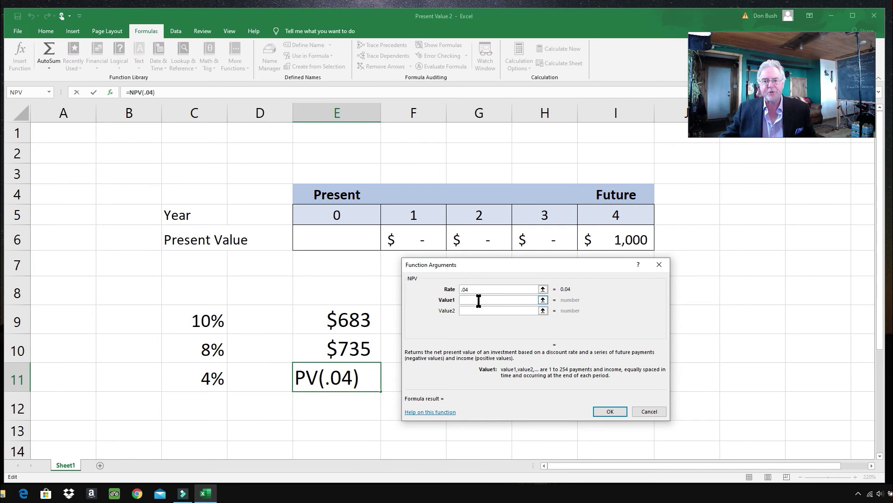
left_click(470, 289)
left_click_drag(421, 238, 642, 239)
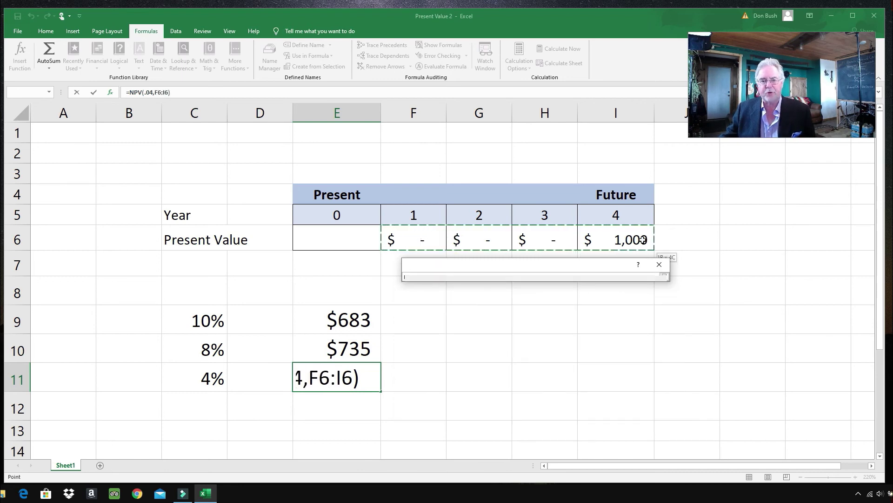
left_click(615, 412)
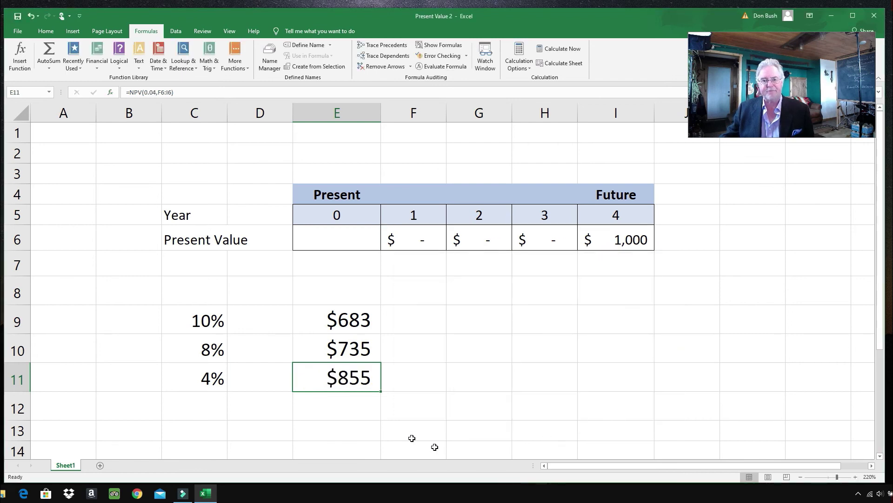
- Enter 855 as the year 0 present value in cell E6
left_click(328, 243)
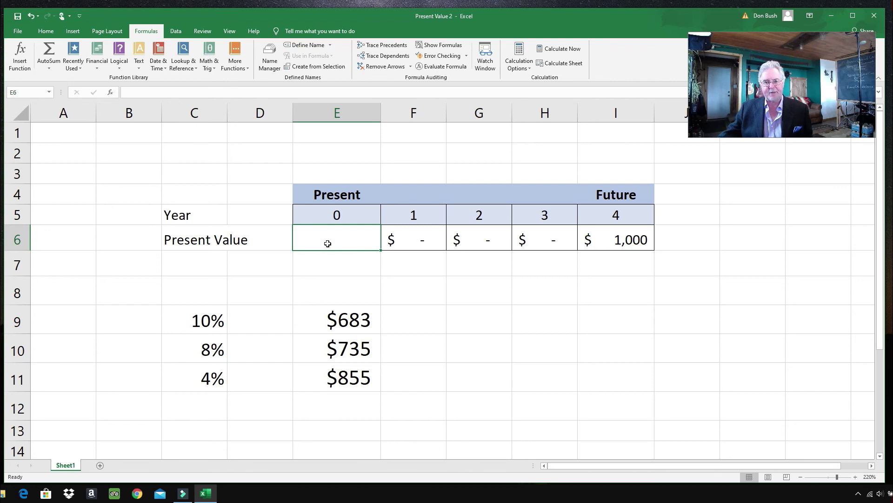
double_click(328, 243)
type("855")
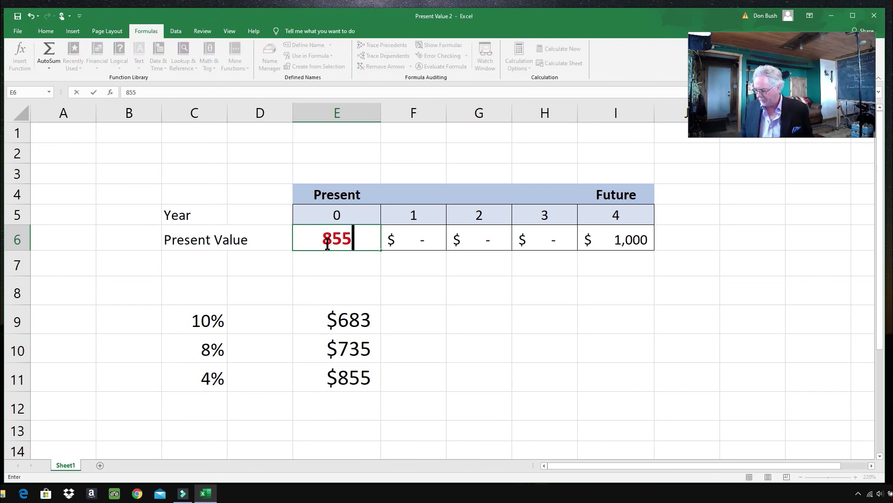
key("Return")
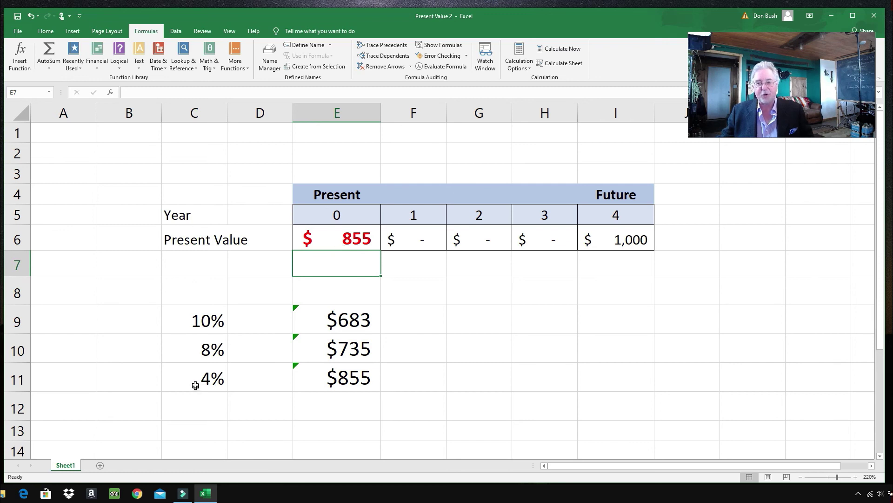
left_click(352, 232)
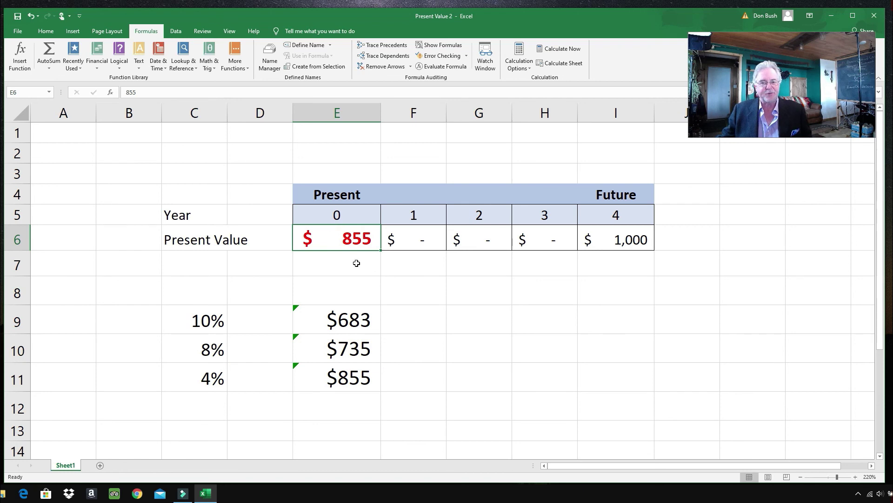